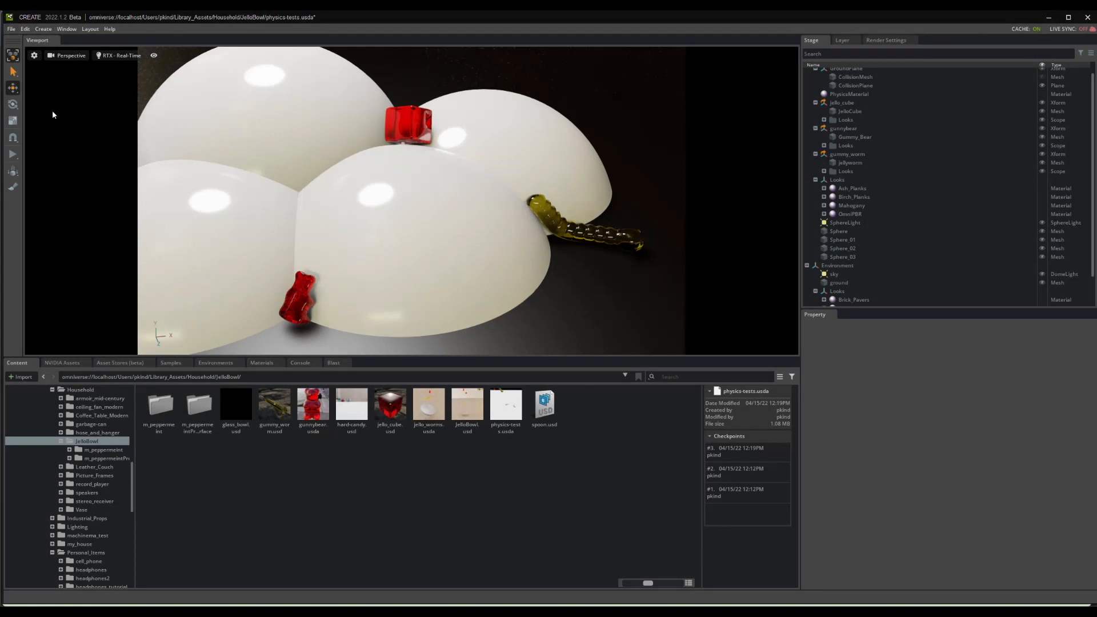
- Look up the available physics extensions by searching the extension list for "physics", and close the list again
left_click(66, 29)
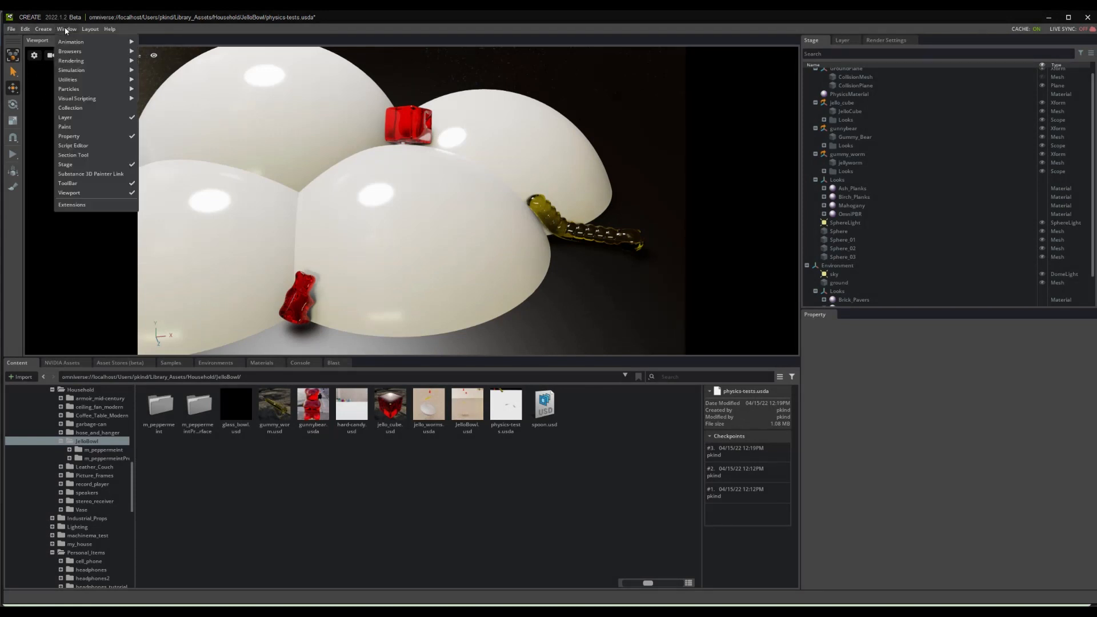
left_click(72, 207)
double_click(320, 160)
type("physics")
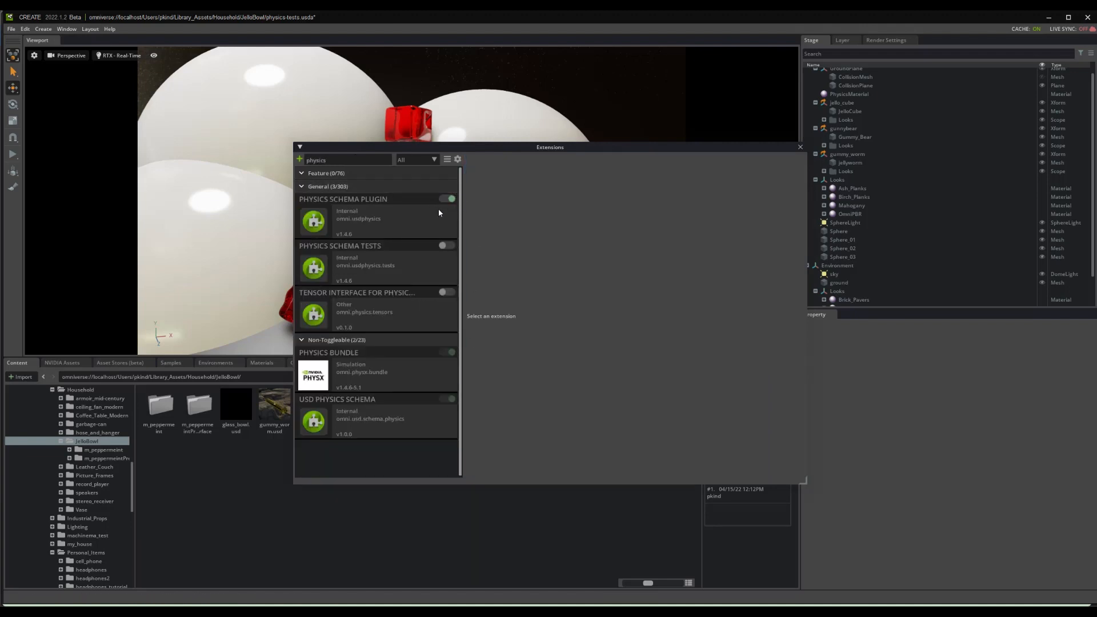
left_click(800, 147)
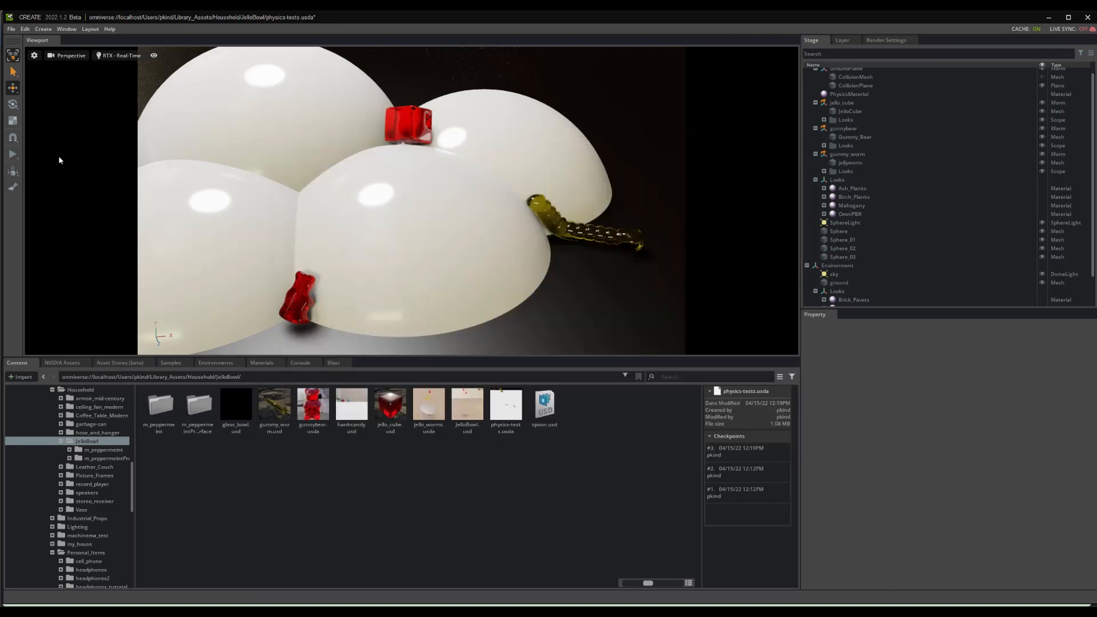
- Start a new stage without saving the changes to the current one
left_click(11, 28)
left_click(20, 42)
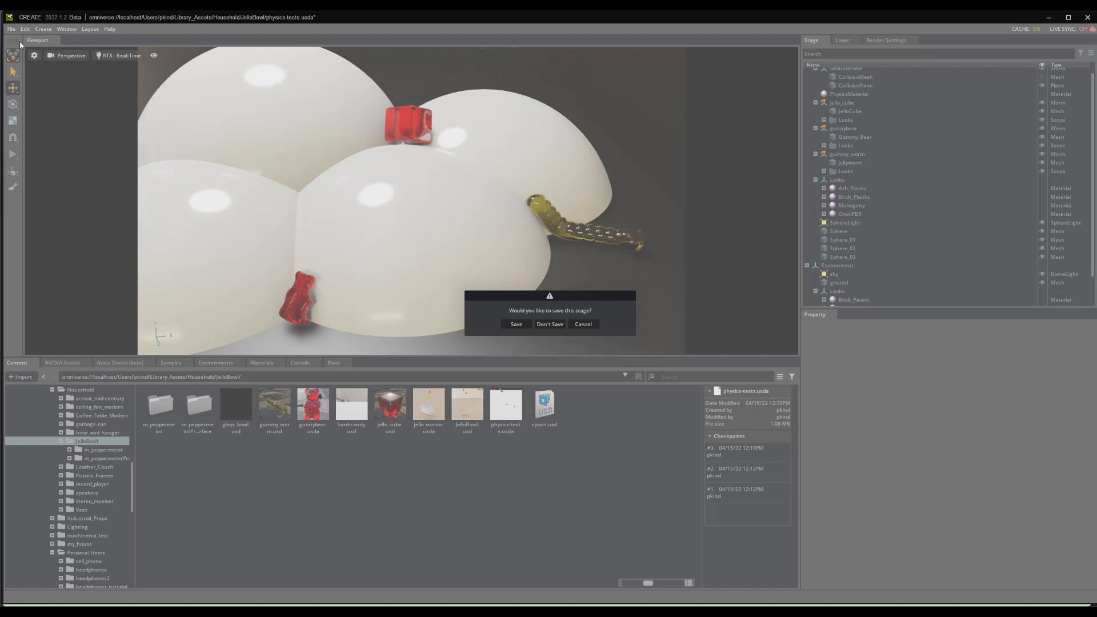
left_click(550, 324)
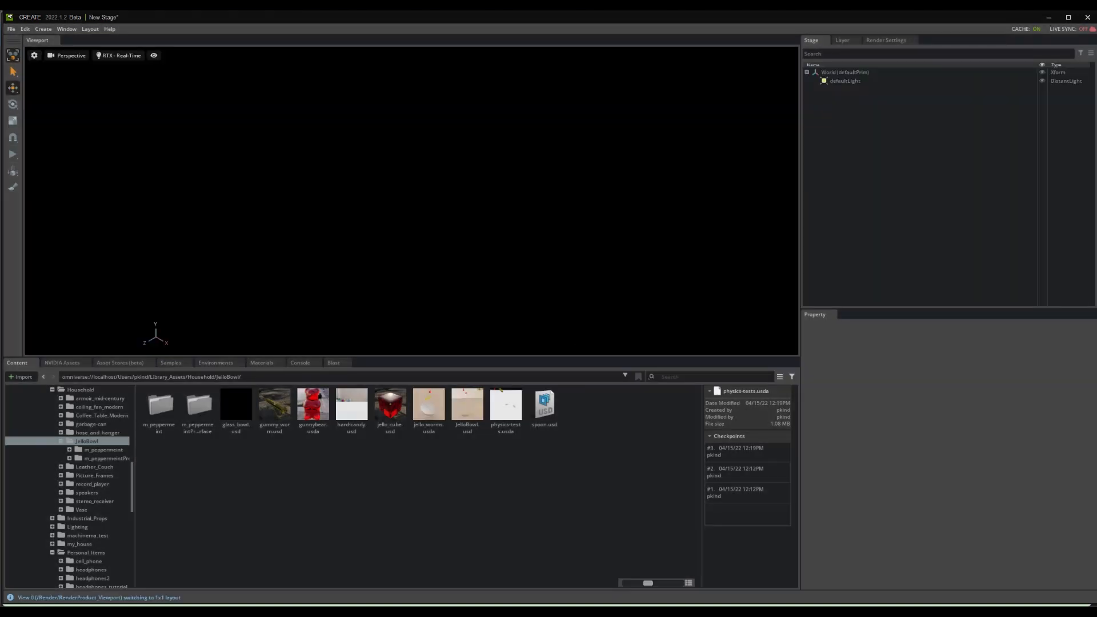
- Add a mesh cube to the empty stage
left_click(41, 30)
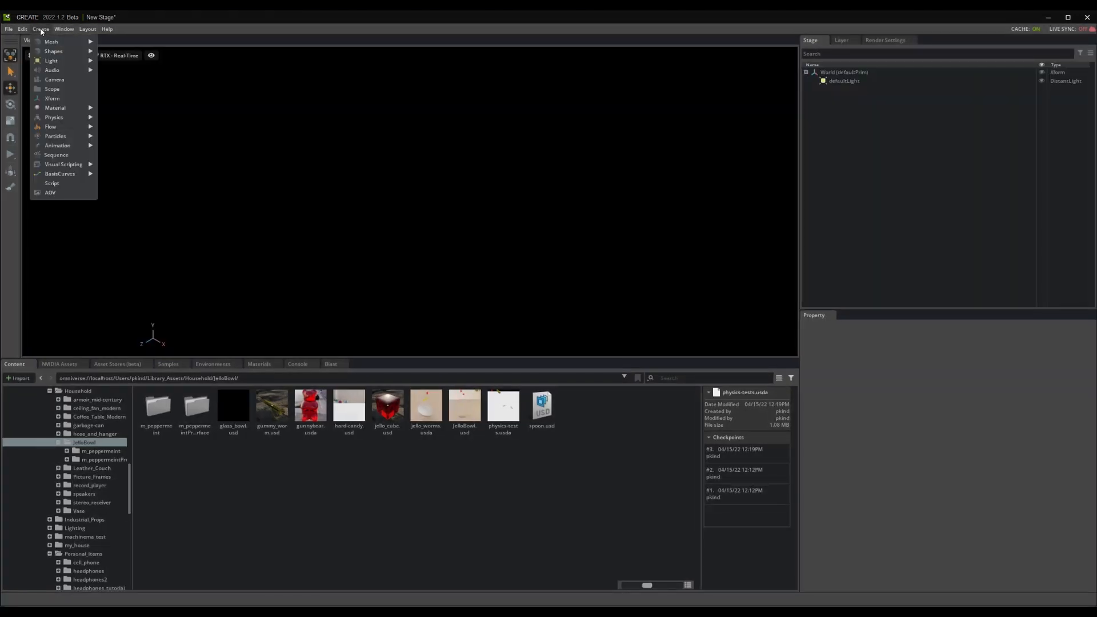
mouse_move(45, 45)
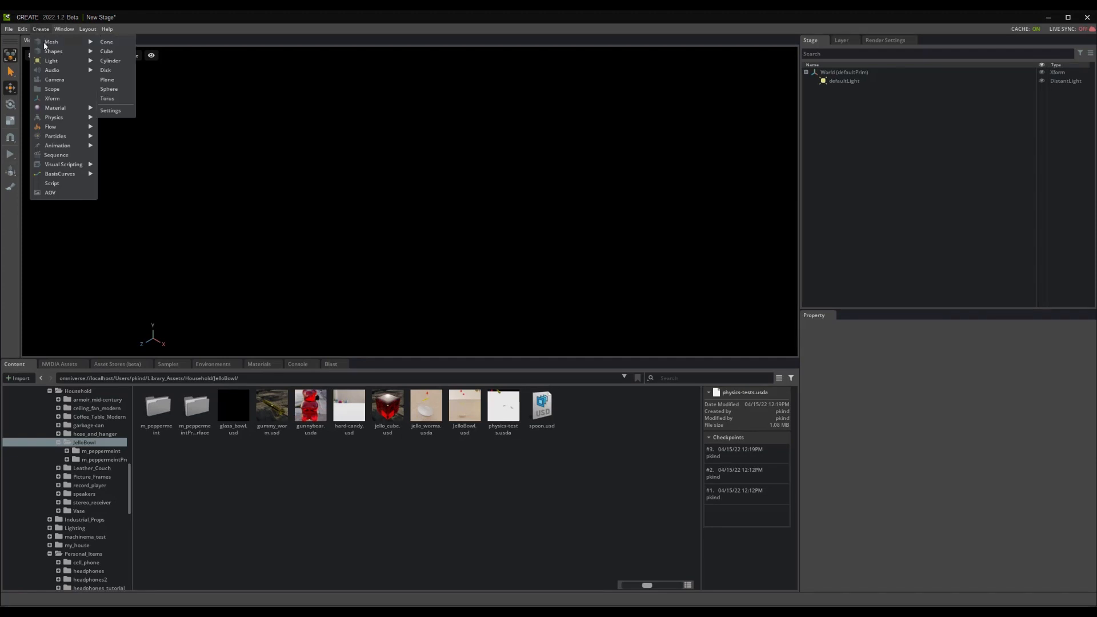
left_click(107, 51)
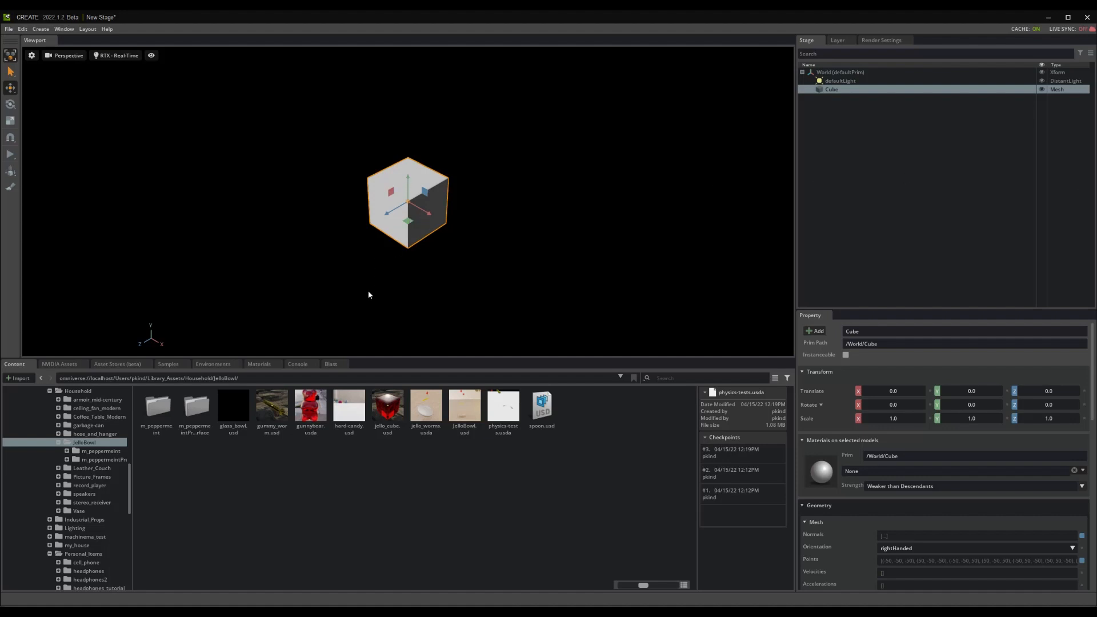
- Add a physics ground plane beneath the cube
left_click(41, 29)
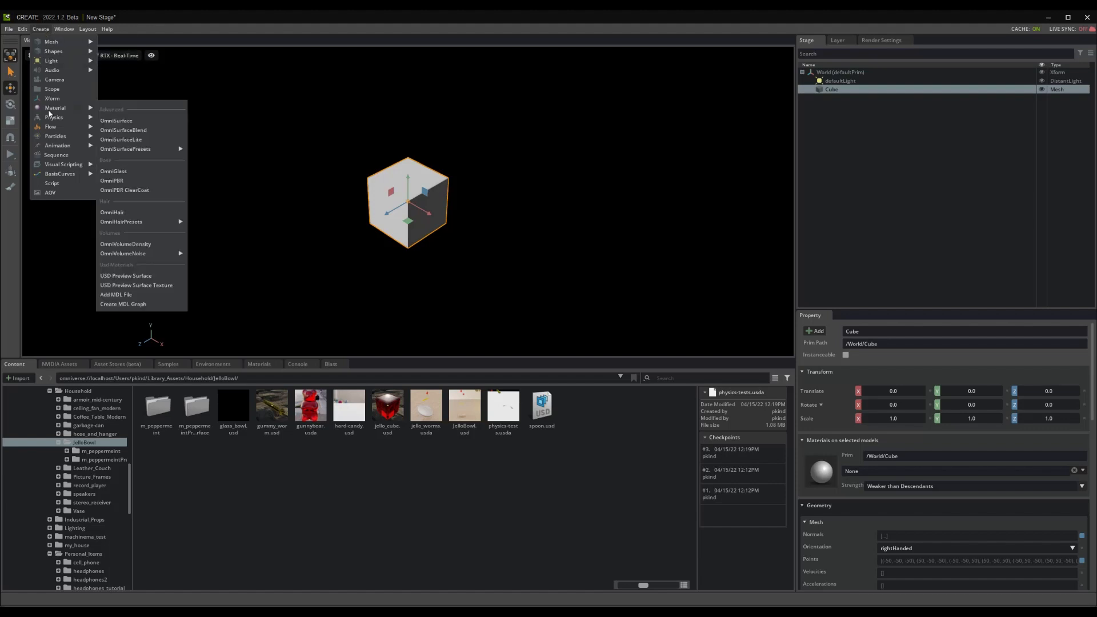
mouse_move(49, 118)
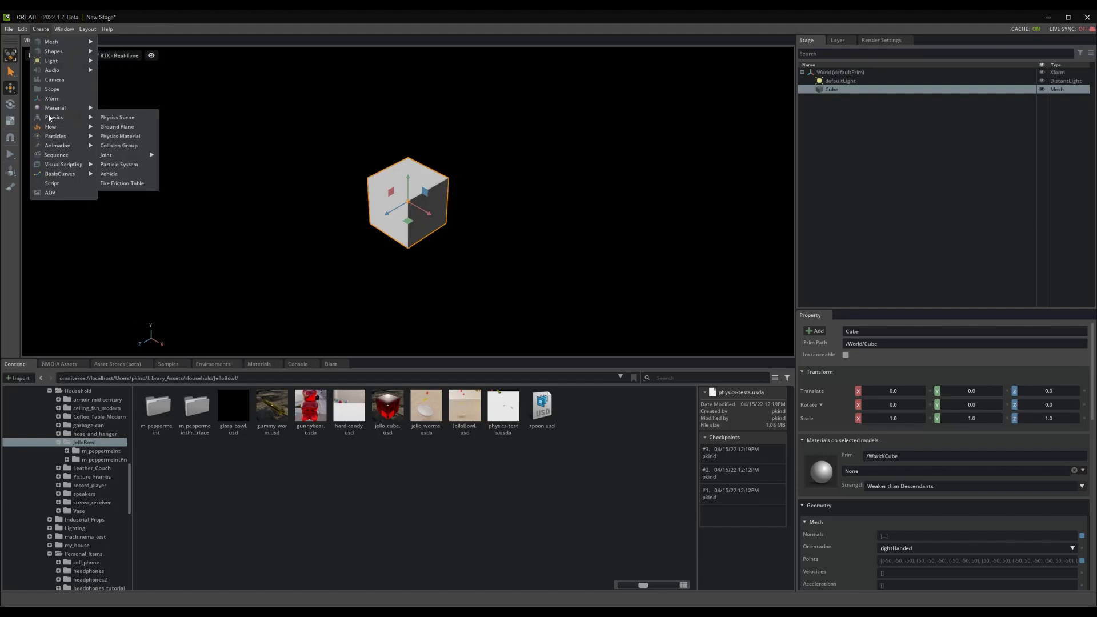
left_click(113, 127)
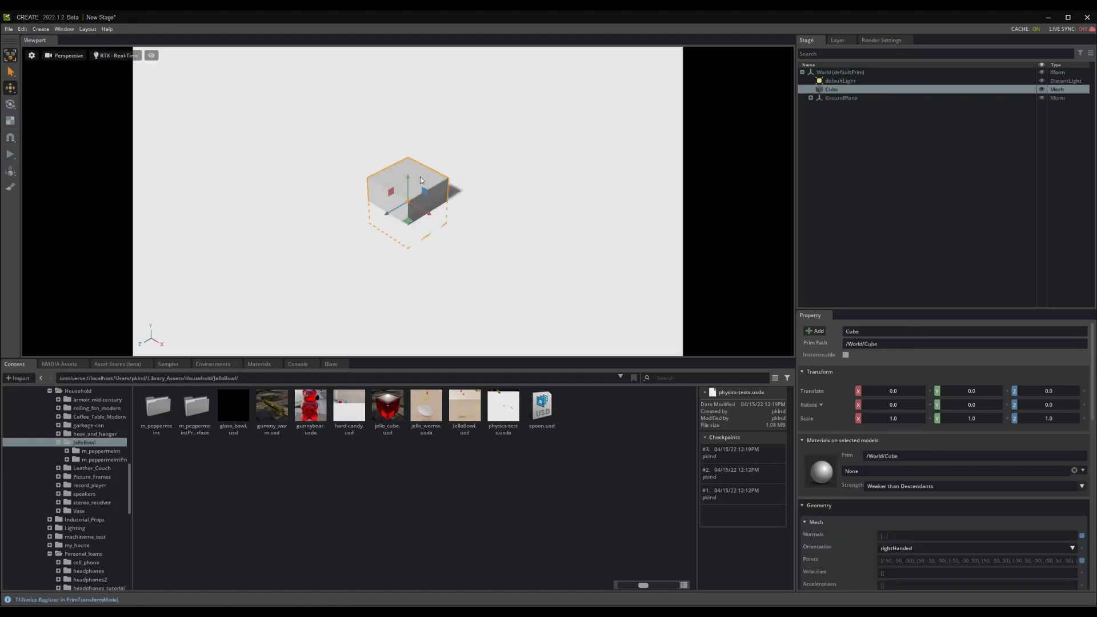
- Raise the cube above the ground plane to a Y translation of about 293 and add a cloudy mountain sky environment
left_click_drag(410, 193, 434, 25)
right_click_drag(449, 210, 451, 189)
right_click_drag(451, 303, 475, 283)
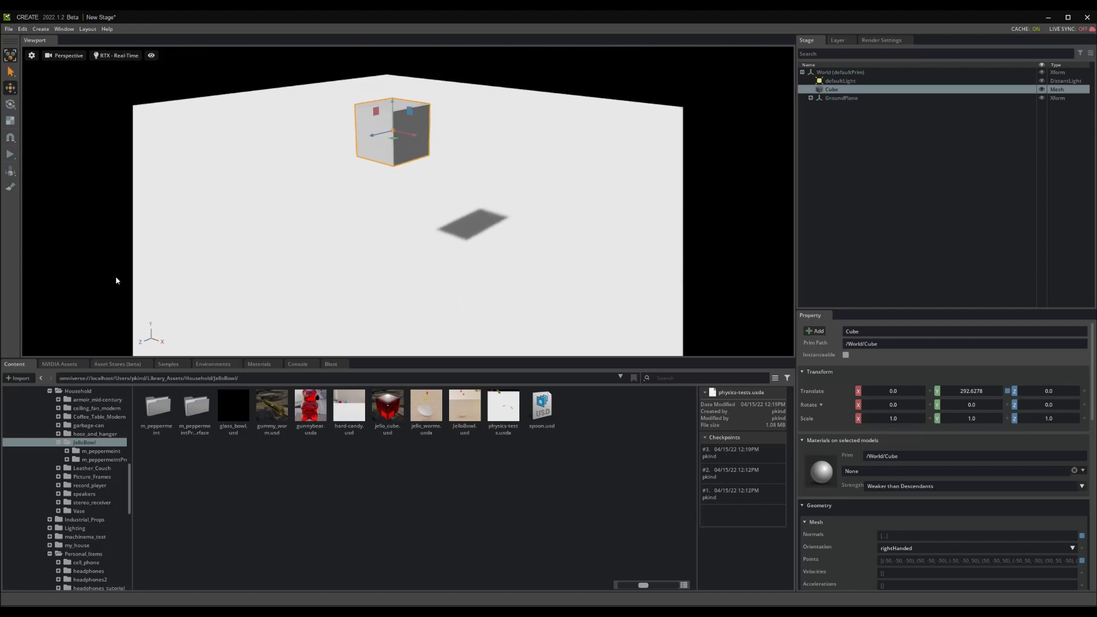
left_click(213, 365)
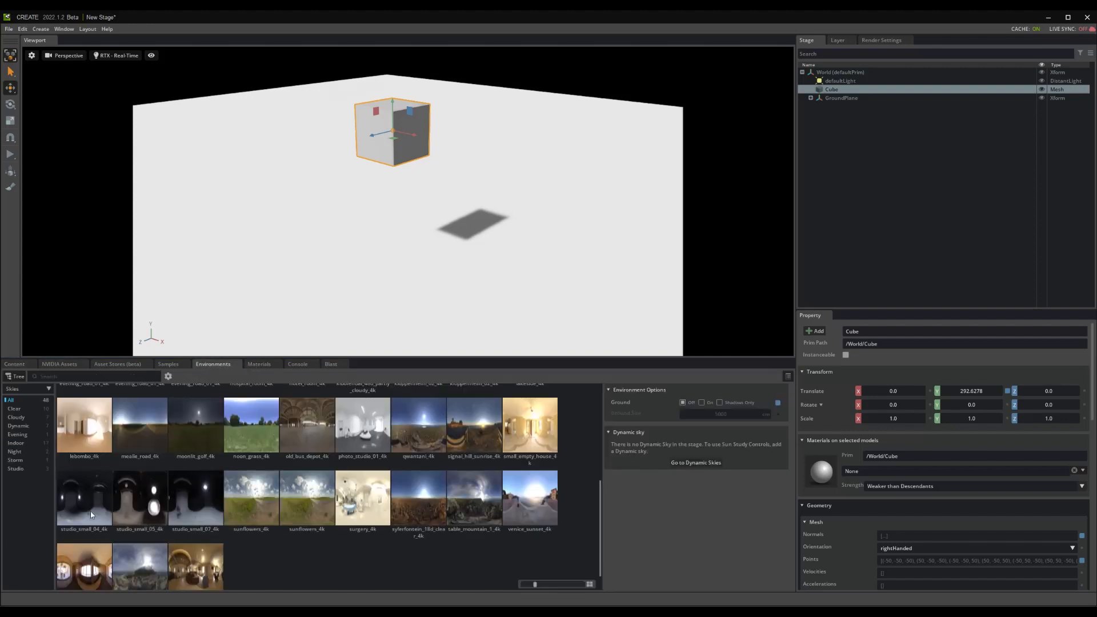
double_click(133, 570)
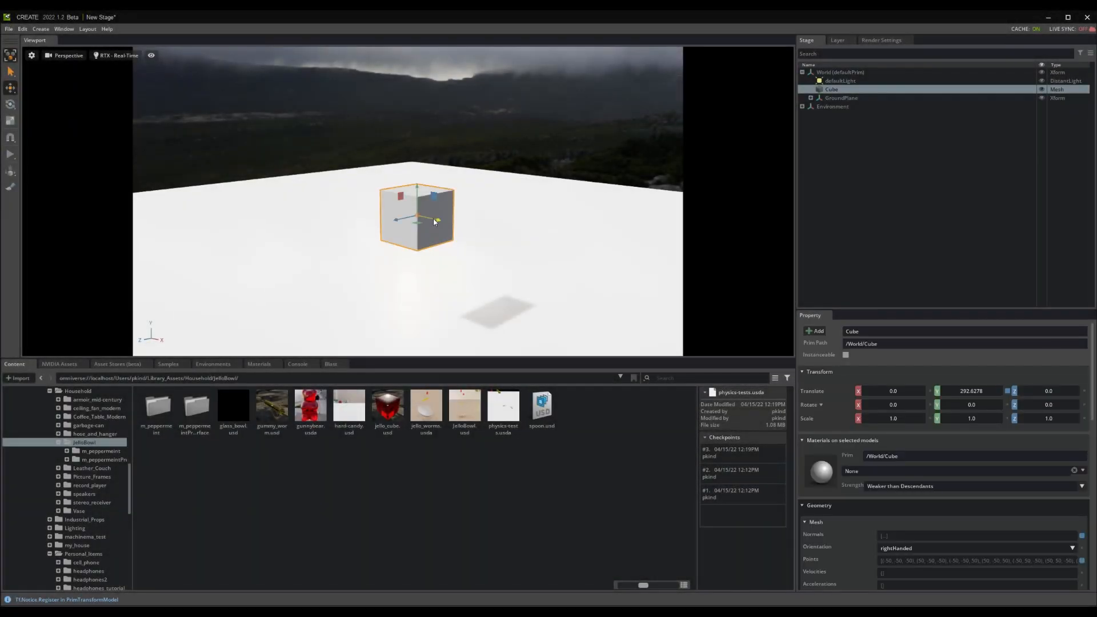
- Give the cube a new OmniGlass material and set its glass color to pure red, #FF0000
left_click(40, 30)
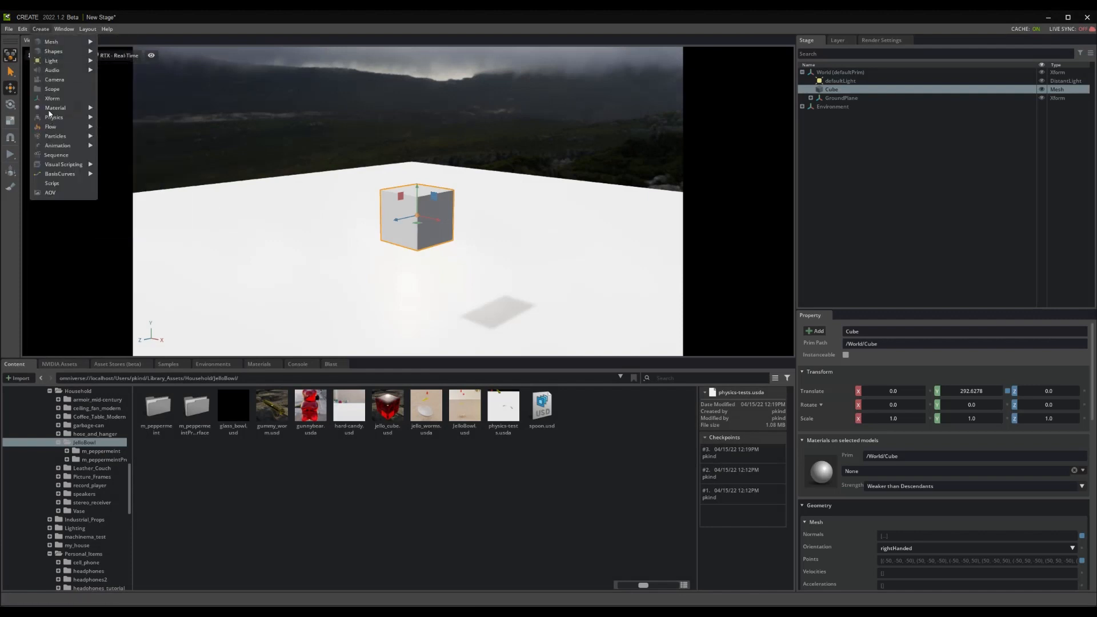
mouse_move(55, 108)
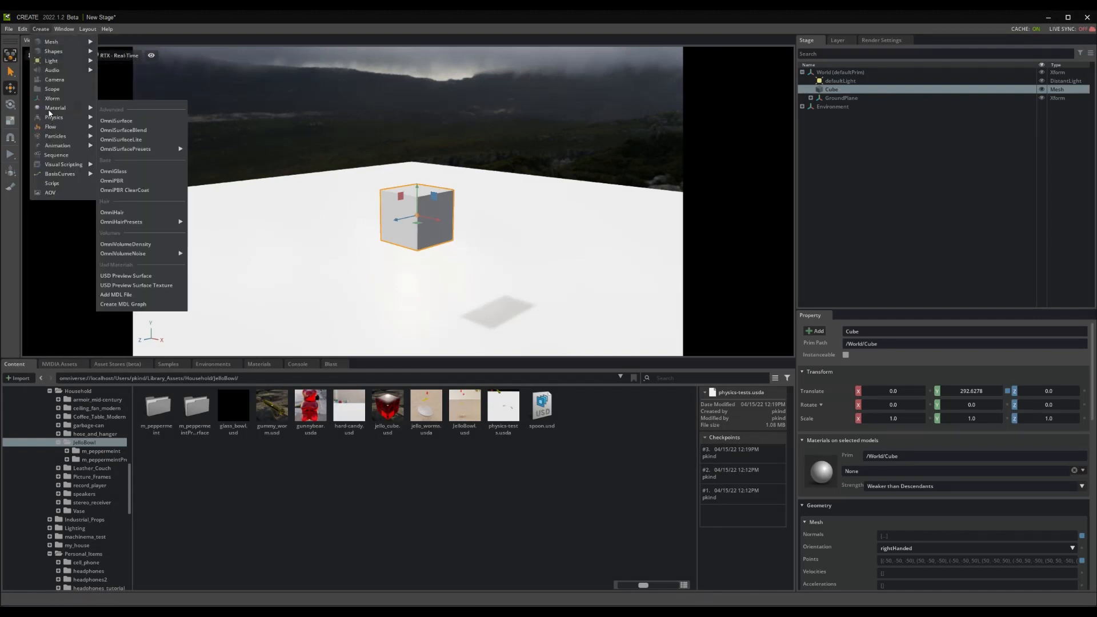
left_click(114, 172)
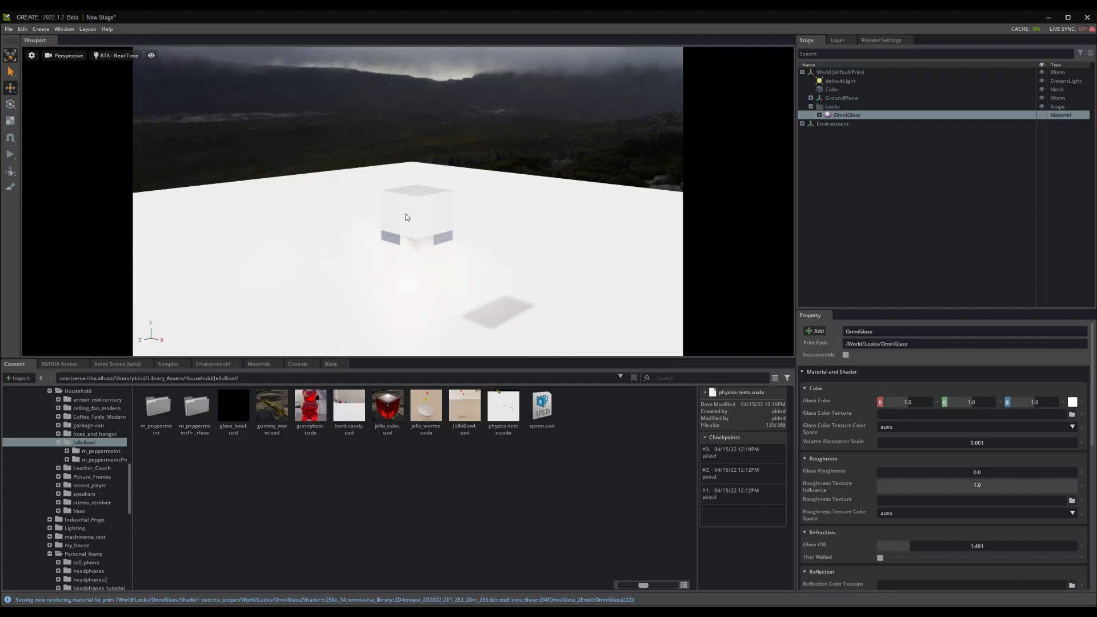
left_click(1073, 402)
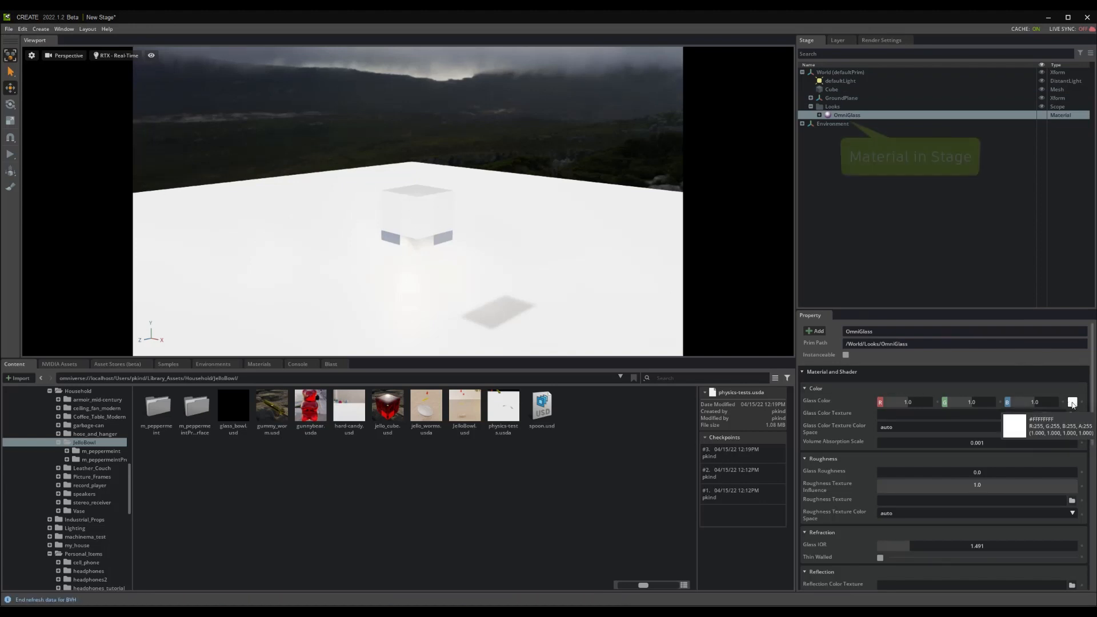
left_click(1057, 443)
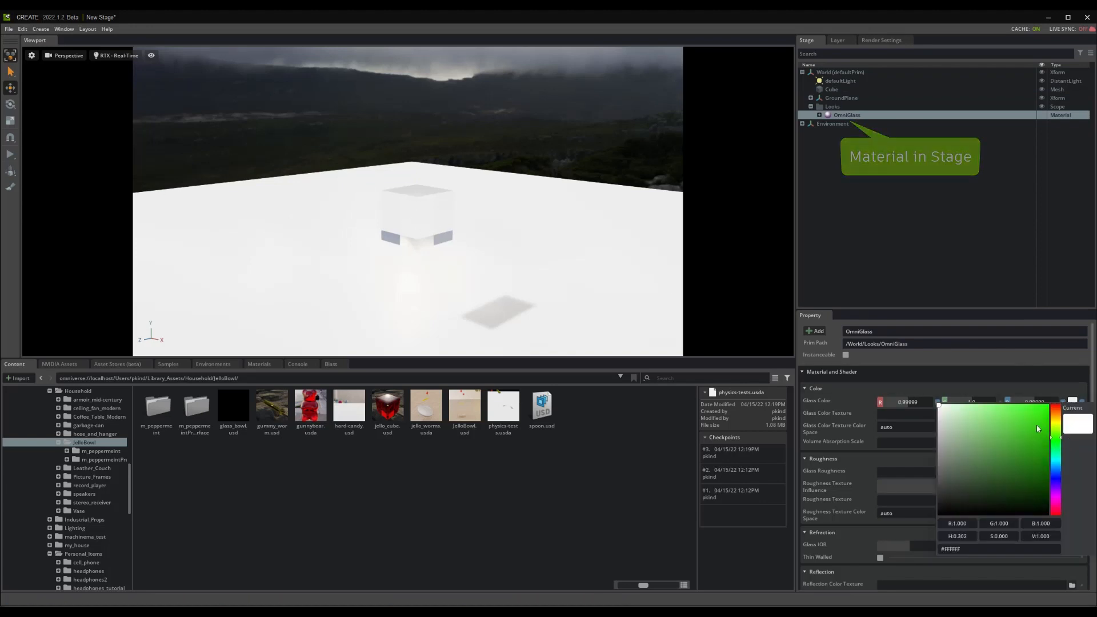
left_click_drag(1059, 422, 1057, 404)
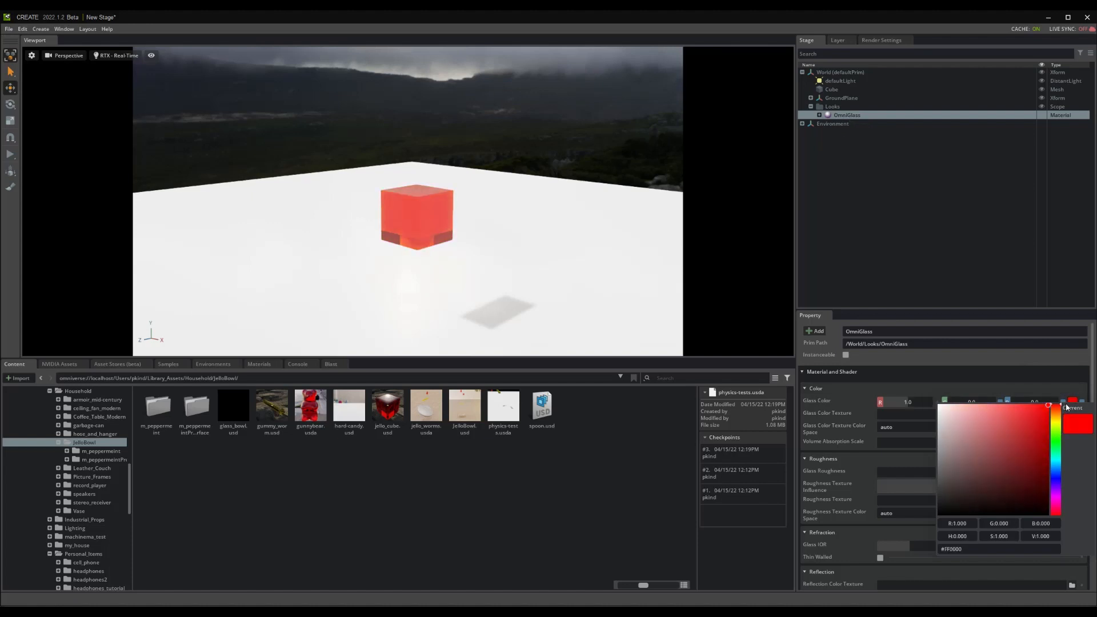
- Switch the viewport's render mode to RTX - Interactive (Path Tracing)
mouse_move(571, 298)
left_mouse_down("alt")
mouse_move(701, 326)
mouse_move(627, 257)
mouse_move(532, 255)
mouse_move(574, 300)
left_mouse_up("alt")
scroll(886, 492, "down", 2)
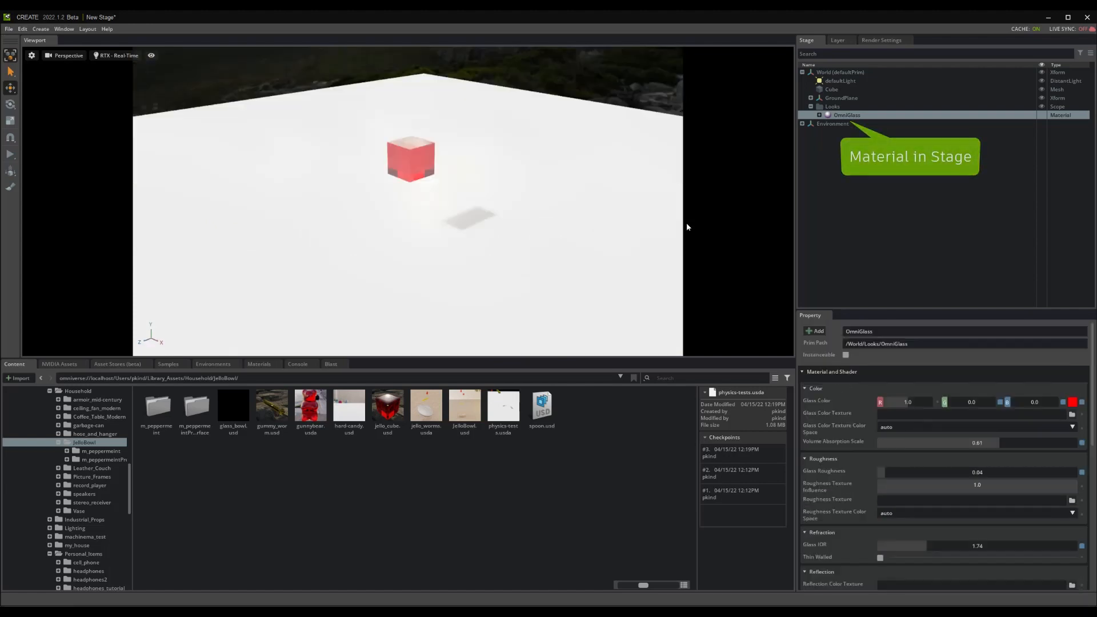
scroll(459, 197, "up", 3)
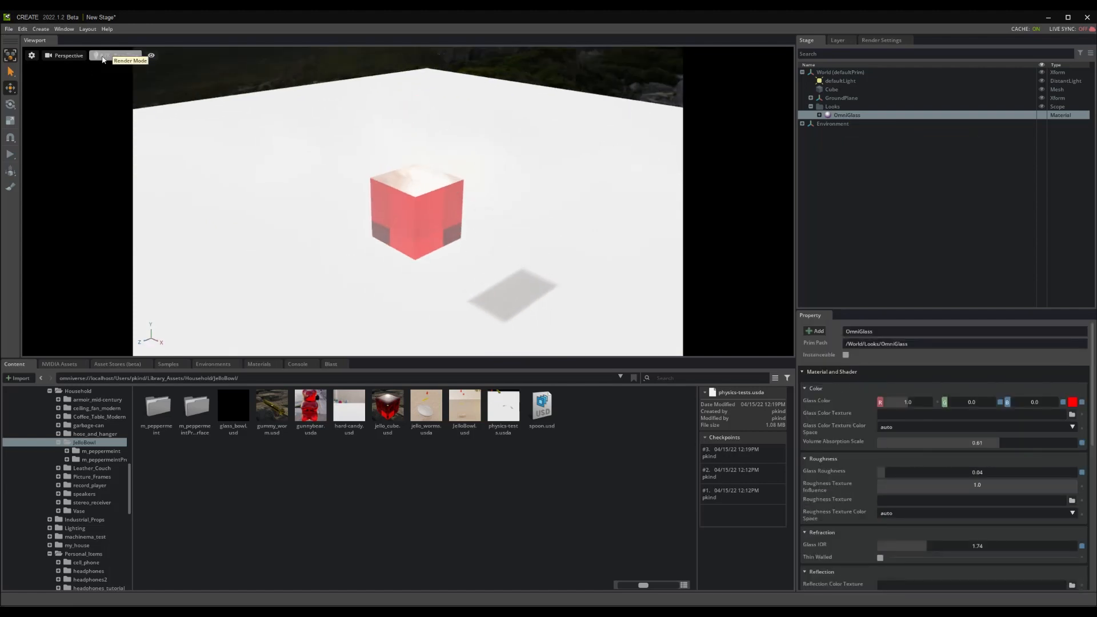
left_click(121, 56)
left_click(129, 72)
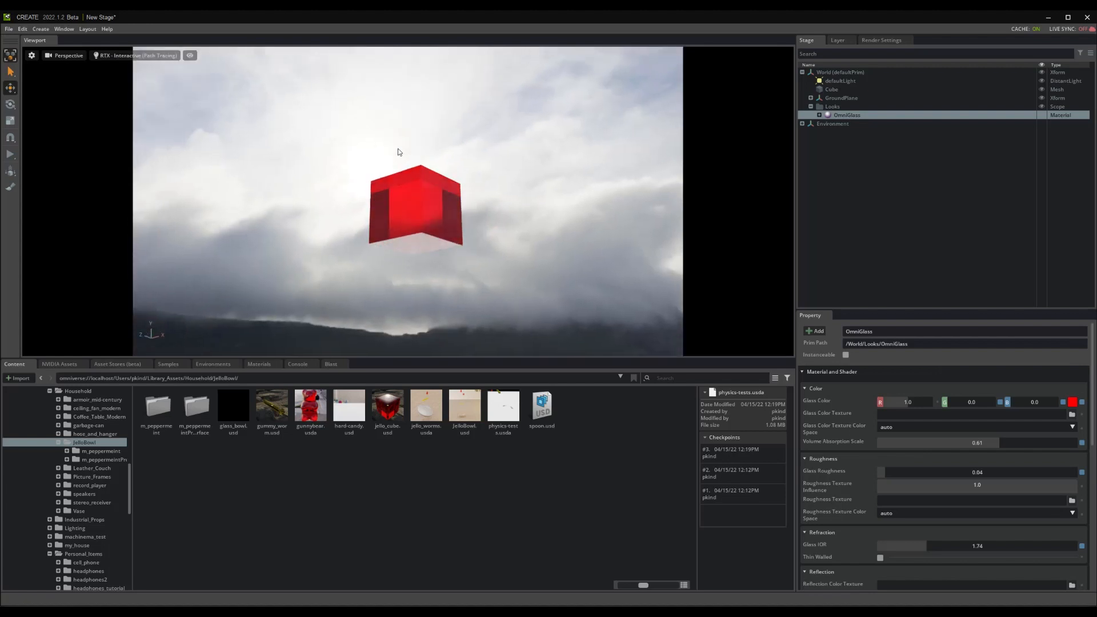
- Set the OmniGlass material's volume absorption scale to 0.07, glass roughness to 0.01 and glass IOR to 1.51
left_click_drag(410, 261, 542, 309, "alt")
left_click_drag(937, 443, 880, 476)
left_click_drag(922, 549, 911, 550)
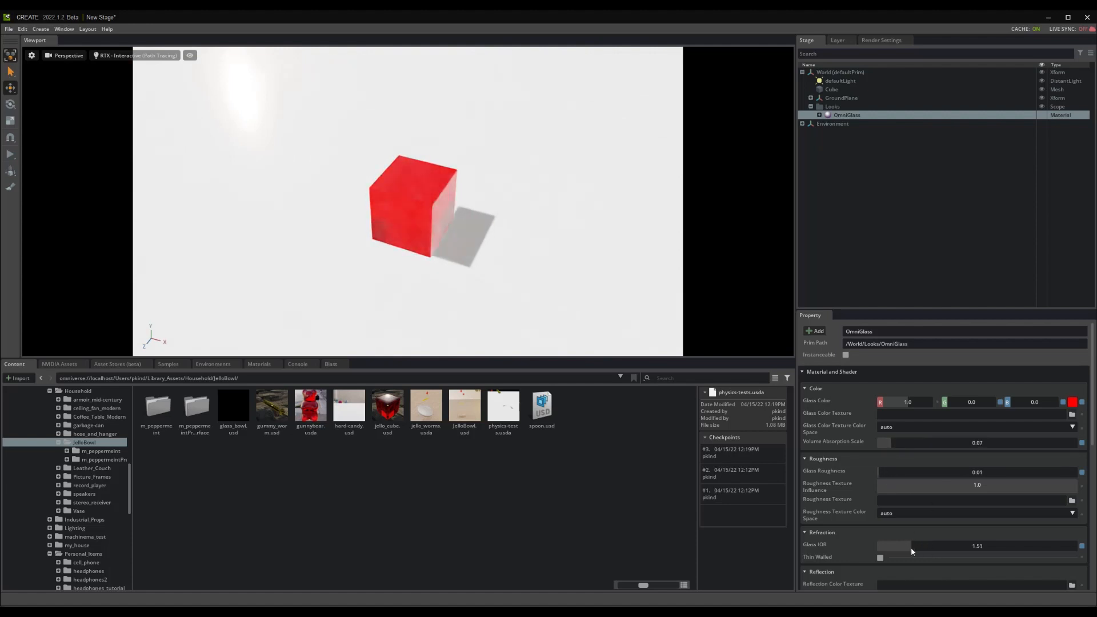
- Add Deformable Body physics to the red cube, and play and stop the simulation to test its fall
left_click_drag(570, 312, 640, 164, "alt")
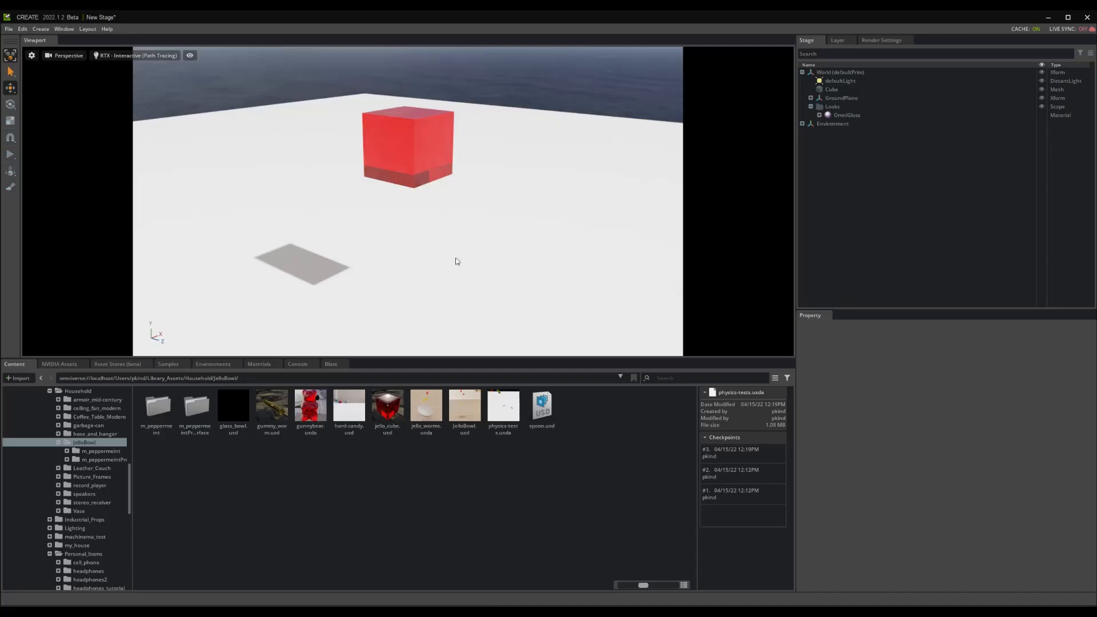
left_click(413, 150)
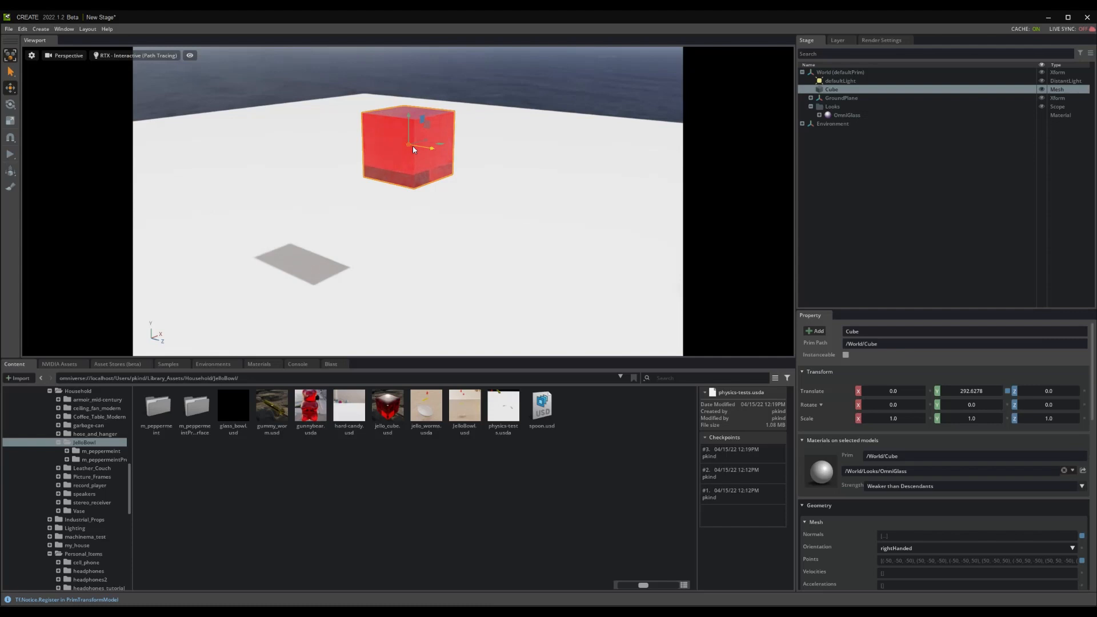
right_click(414, 149)
mouse_move(432, 177)
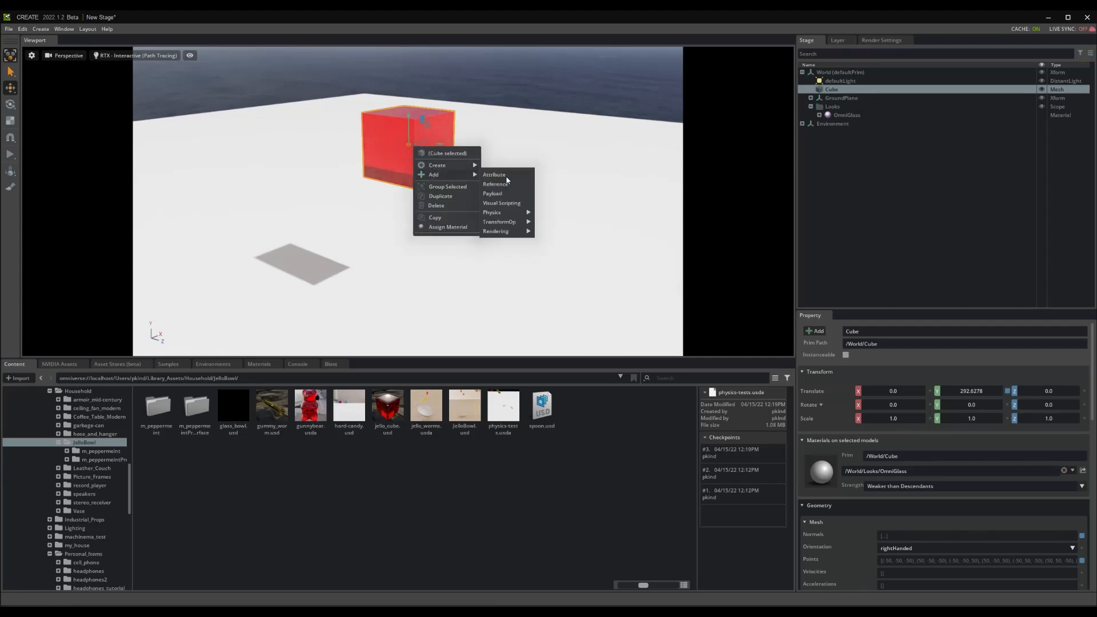
mouse_move(492, 216)
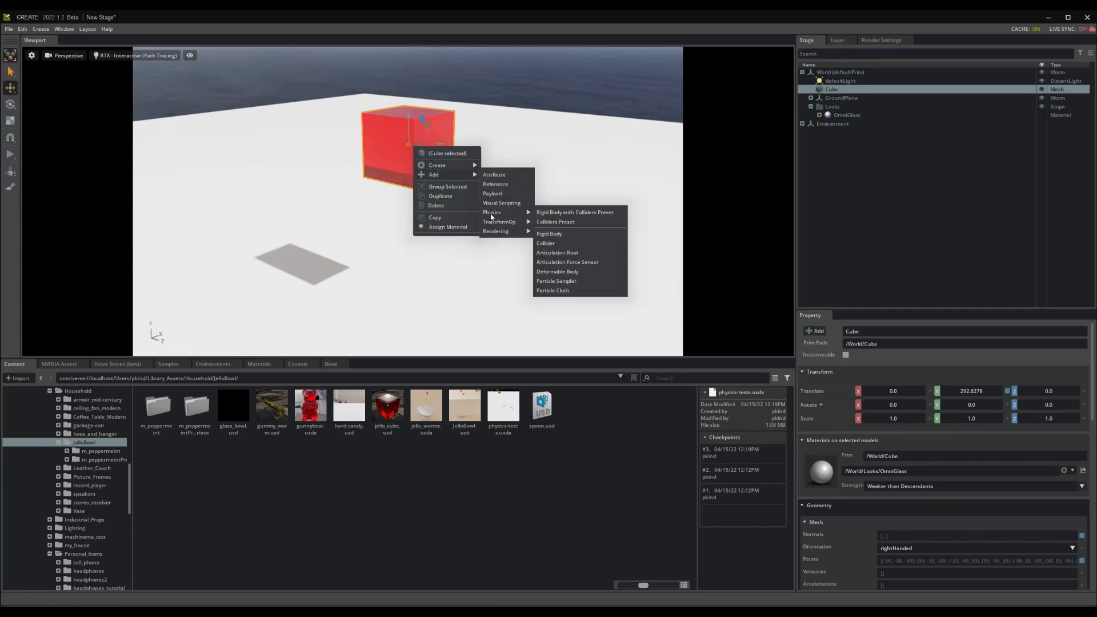
left_click(555, 274)
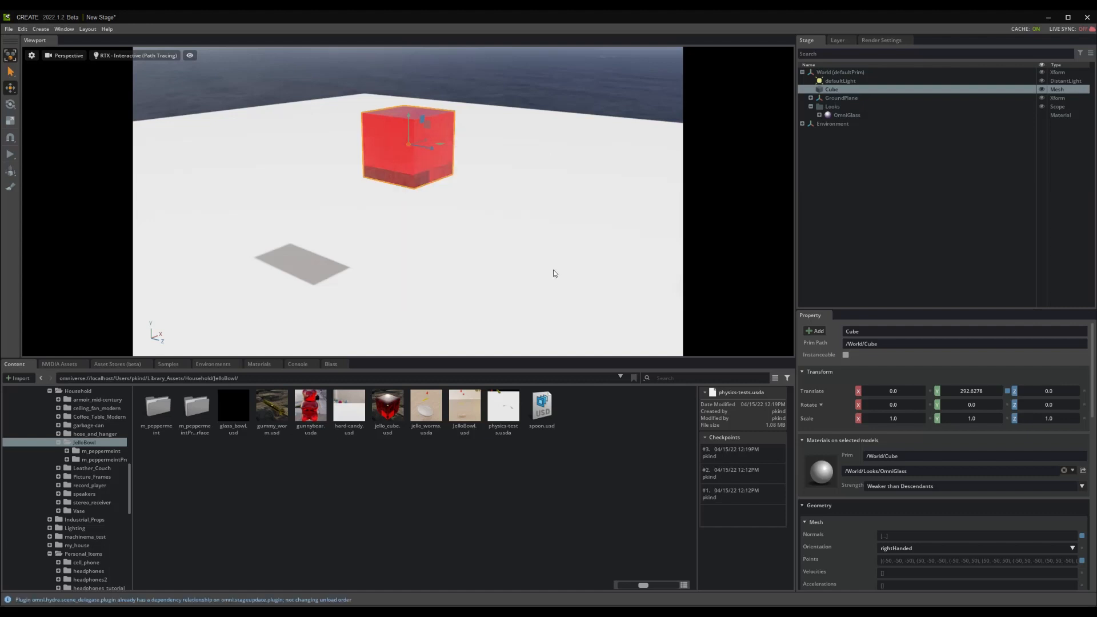
left_click(10, 154)
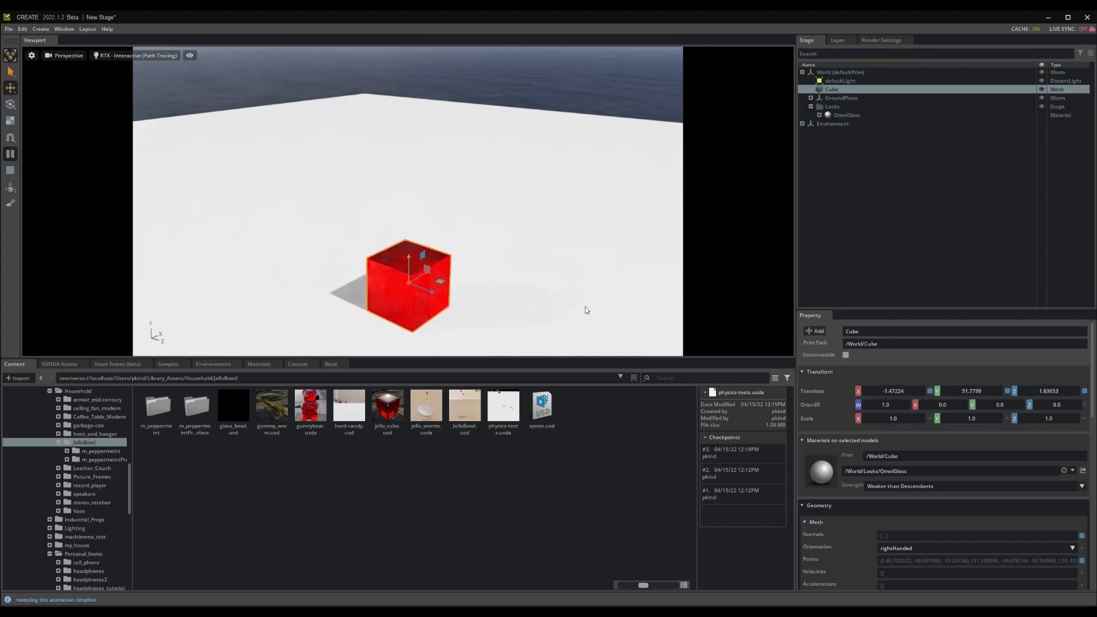
left_click(11, 169)
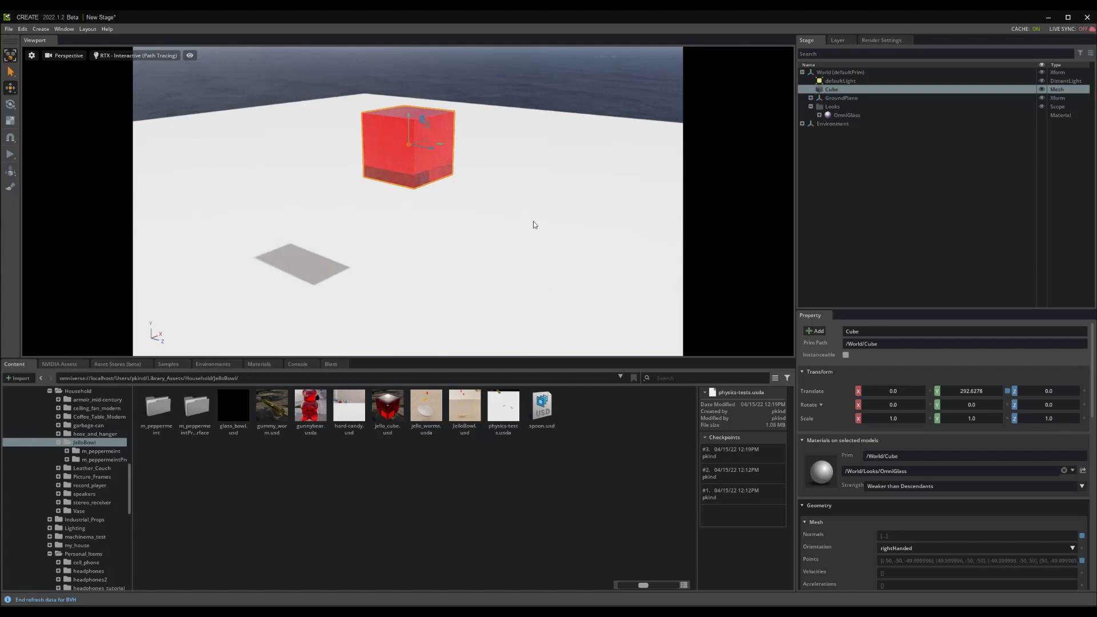
- Rotate the cube to about 42, -7 and 40 degrees in X, Y and Z, and play and stop the drop simulation
key("e")
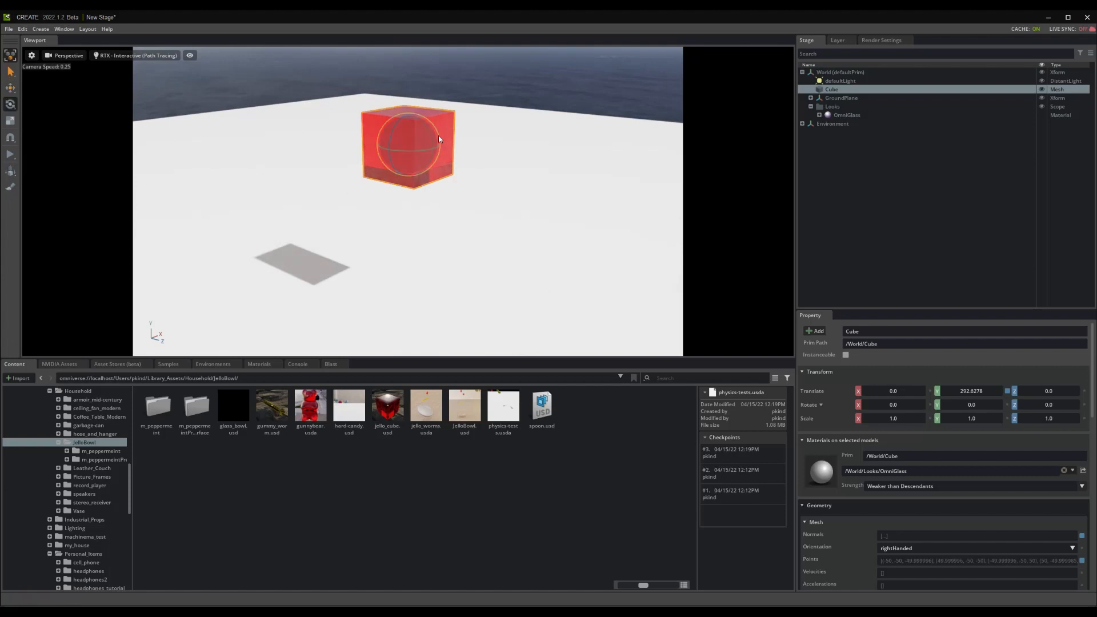
left_click_drag(438, 134, 412, 138)
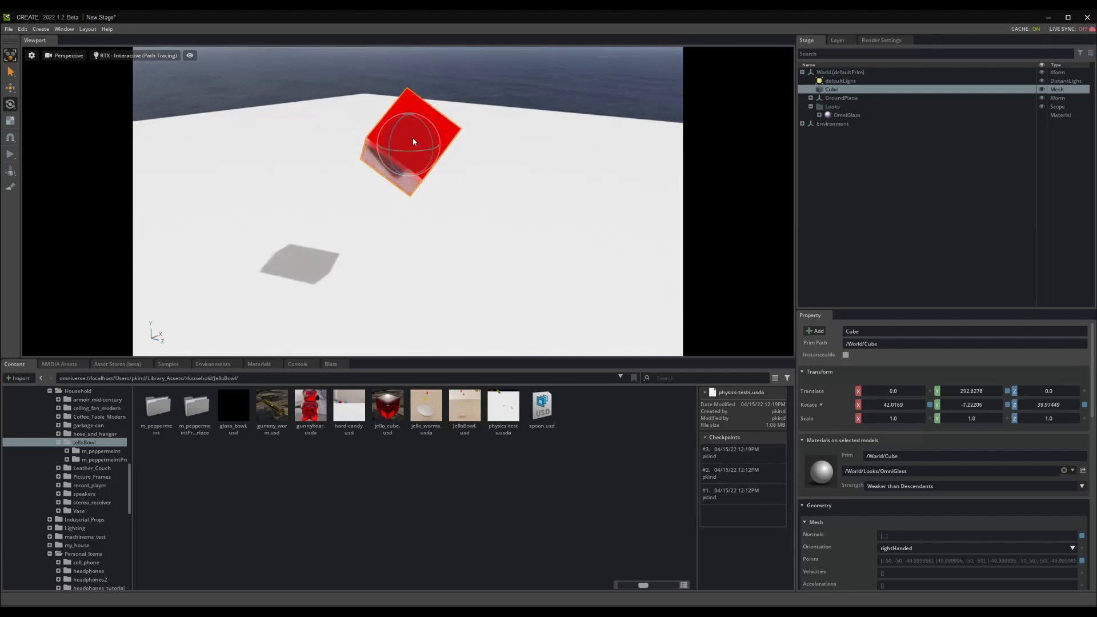
left_click(11, 155)
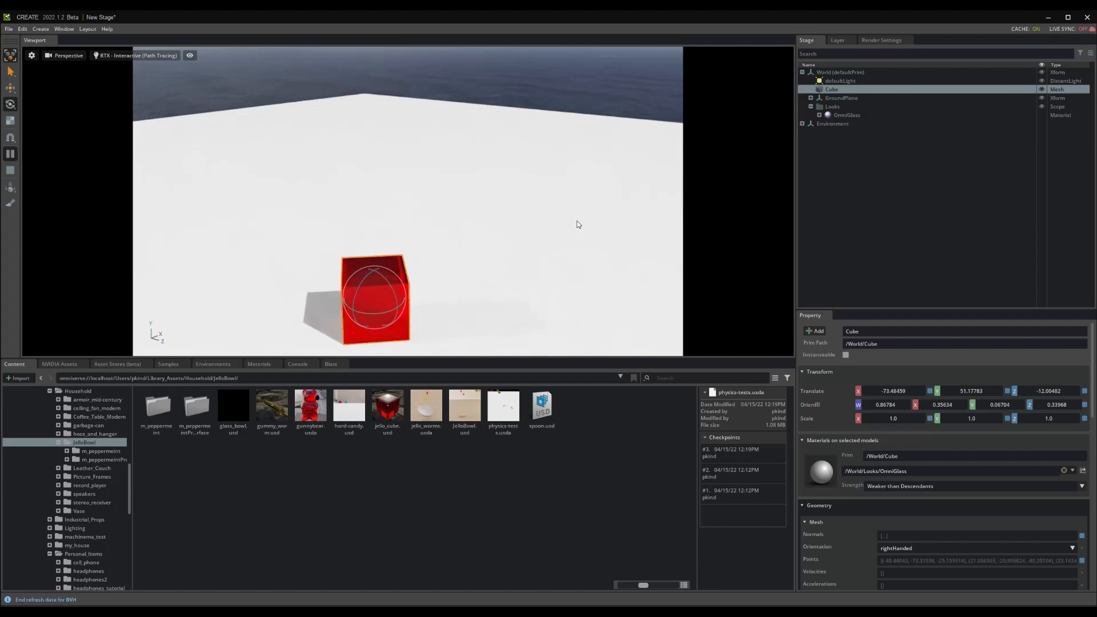
left_click(11, 170)
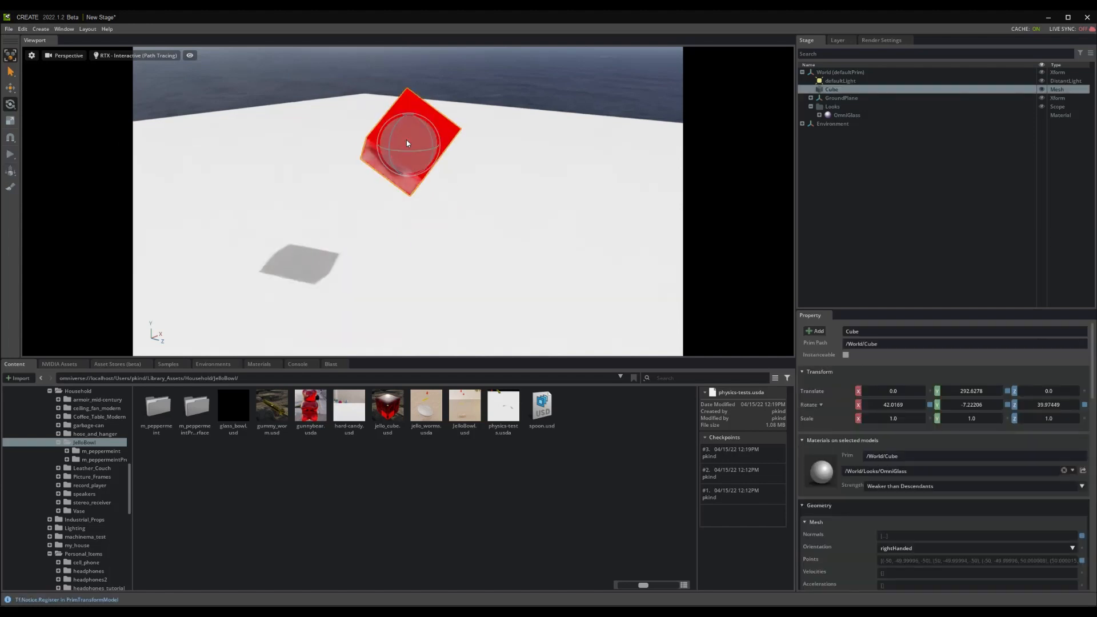
- Set the cube's simulation mesh resolution to 51, and play and stop the drop simulation to test it
scroll(851, 432, "down", 10)
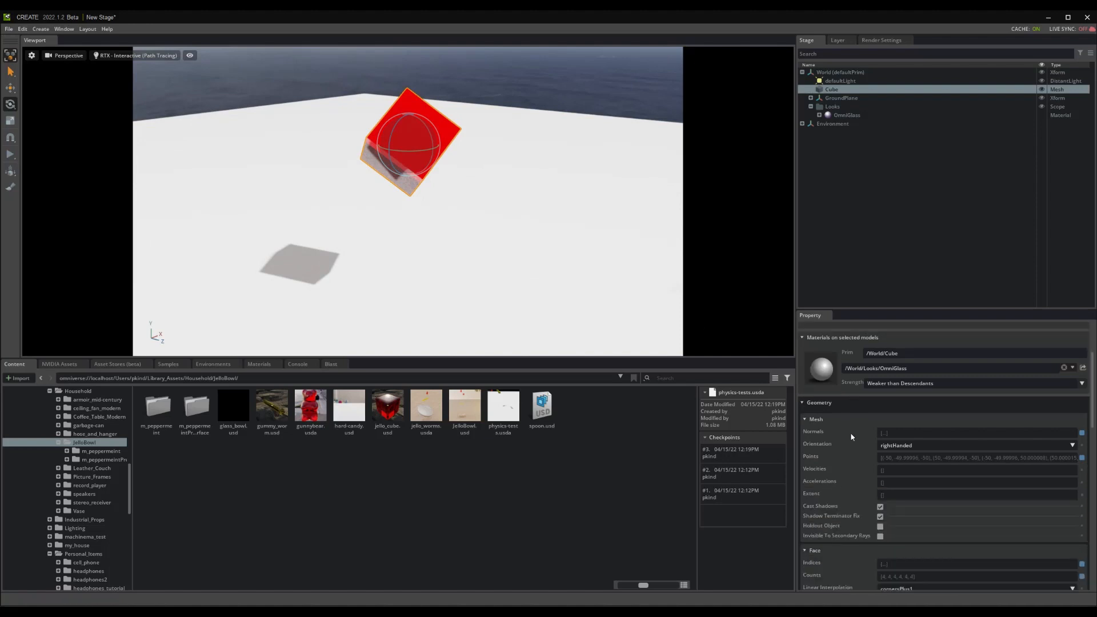
scroll(849, 431, "down", 5)
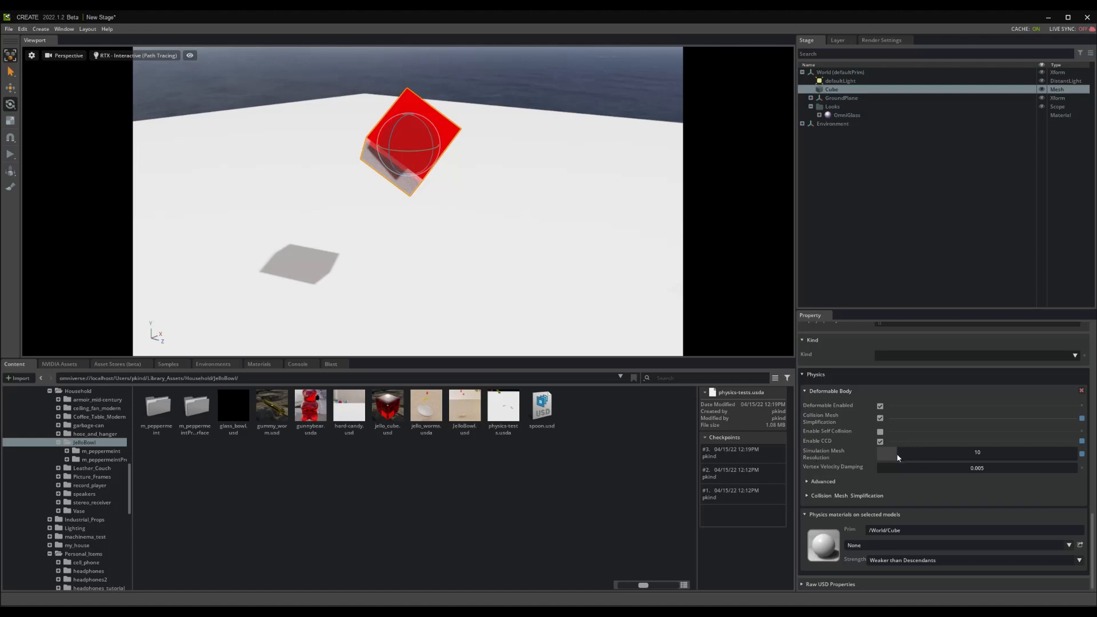
left_click_drag(897, 454, 1010, 460)
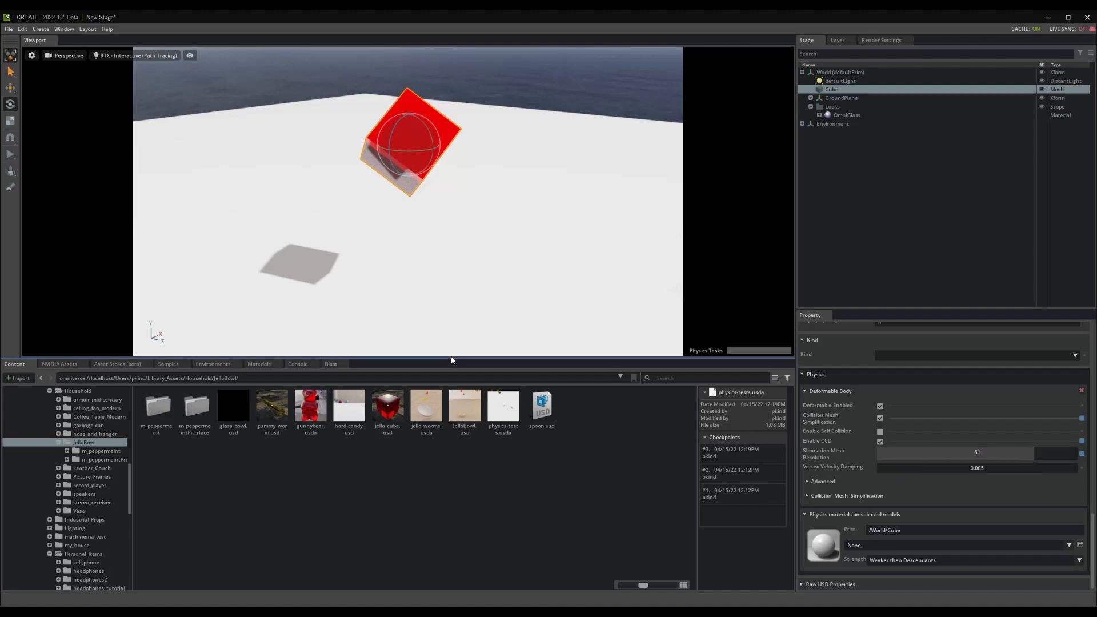
left_click(10, 154)
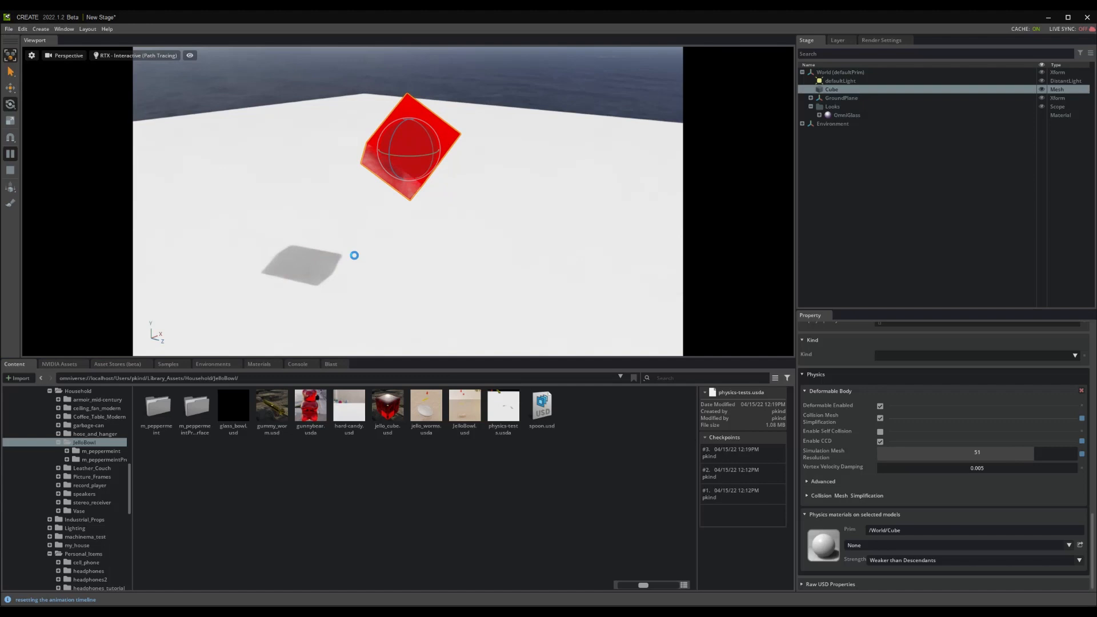
left_click(520, 295)
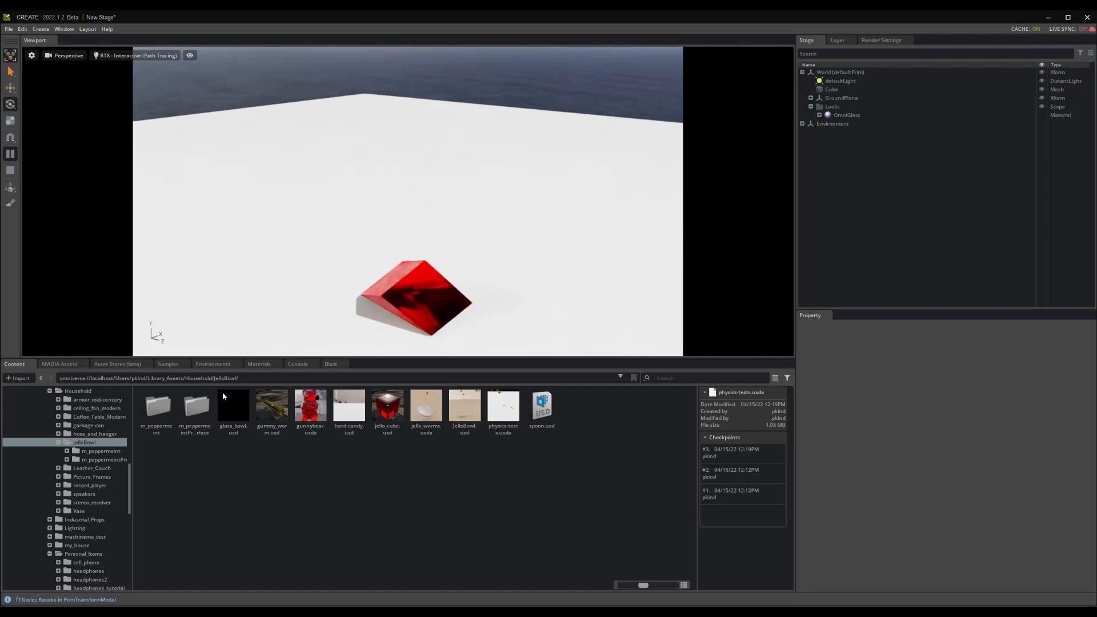
left_click_drag(520, 295, 752, 205, "alt")
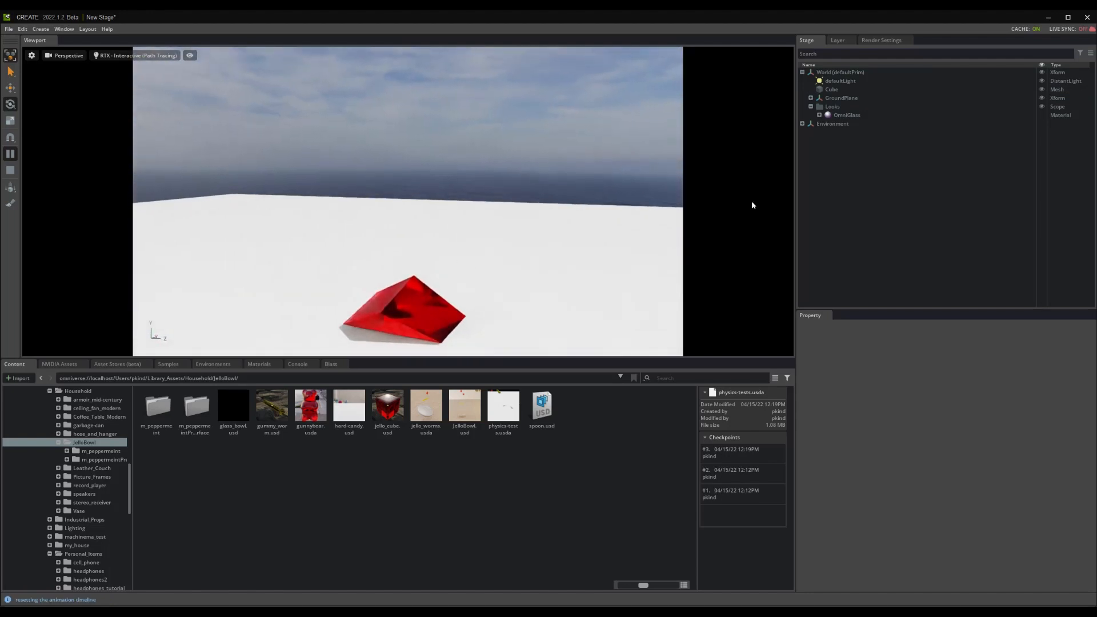
left_click(13, 170)
- Lower the cube's simulation mesh resolution to 5, and play and stop the drop simulation
left_click(400, 188)
scroll(973, 498, "down", 3)
scroll(973, 497, "down", 5)
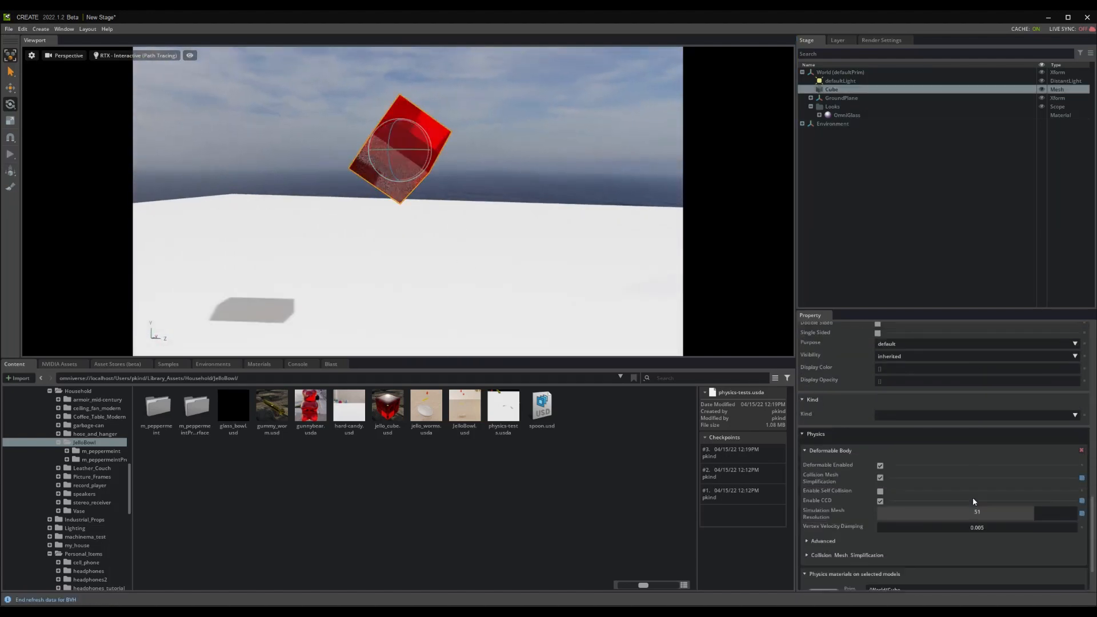
left_click_drag(886, 457, 879, 458)
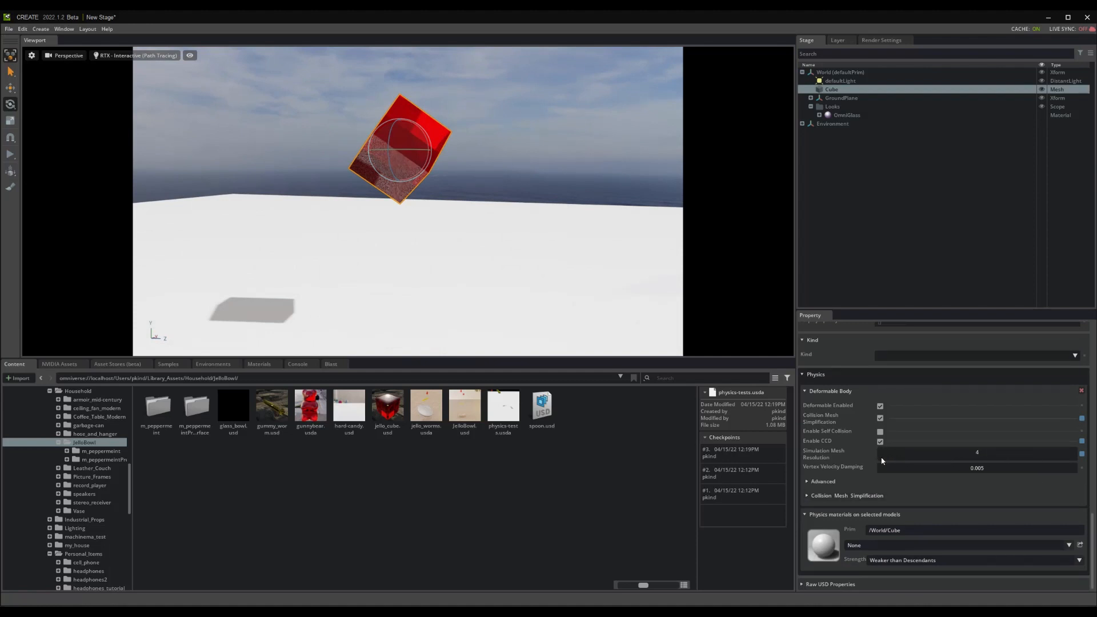
left_click(11, 153)
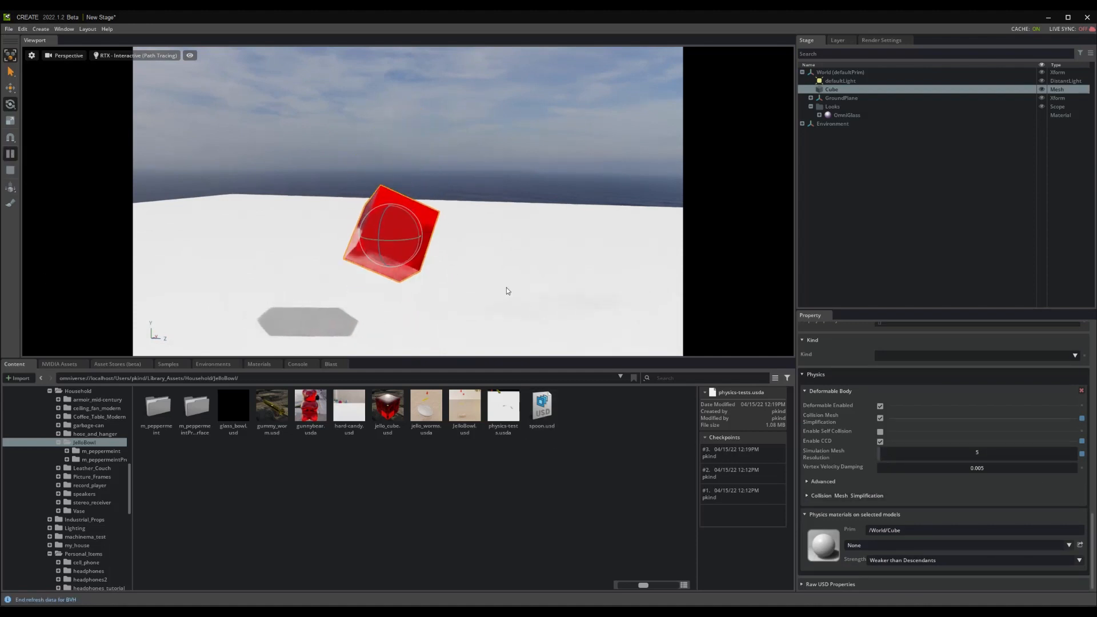
left_click(10, 171)
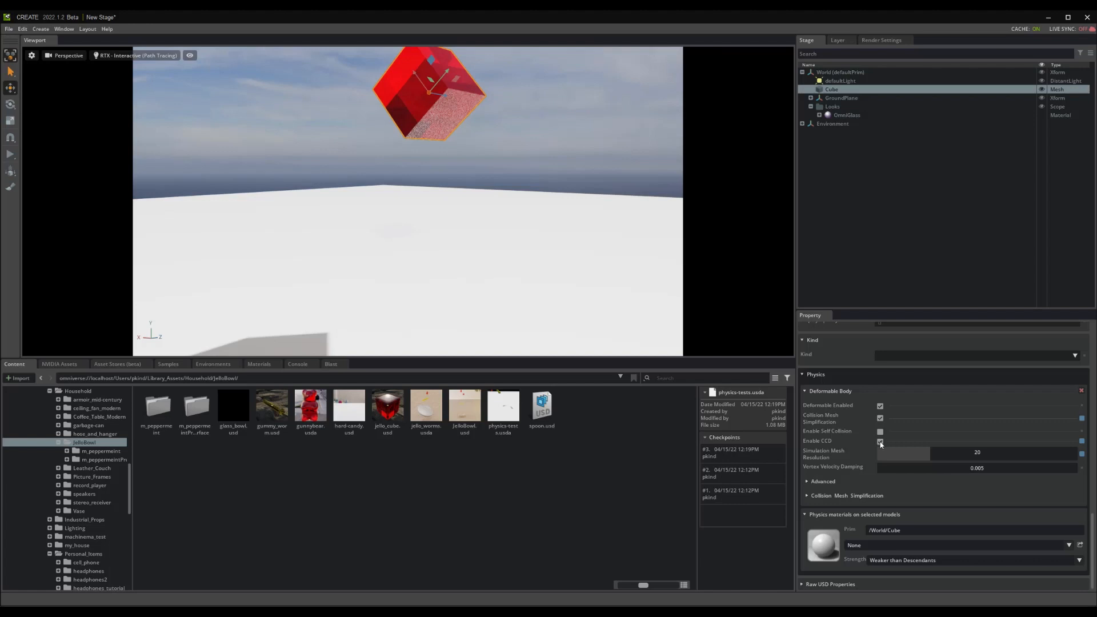
- Turn off Enable CCD on the cube's deformable body, and play and stop the drop simulation
left_click(882, 484)
scroll(869, 446, "down", 3)
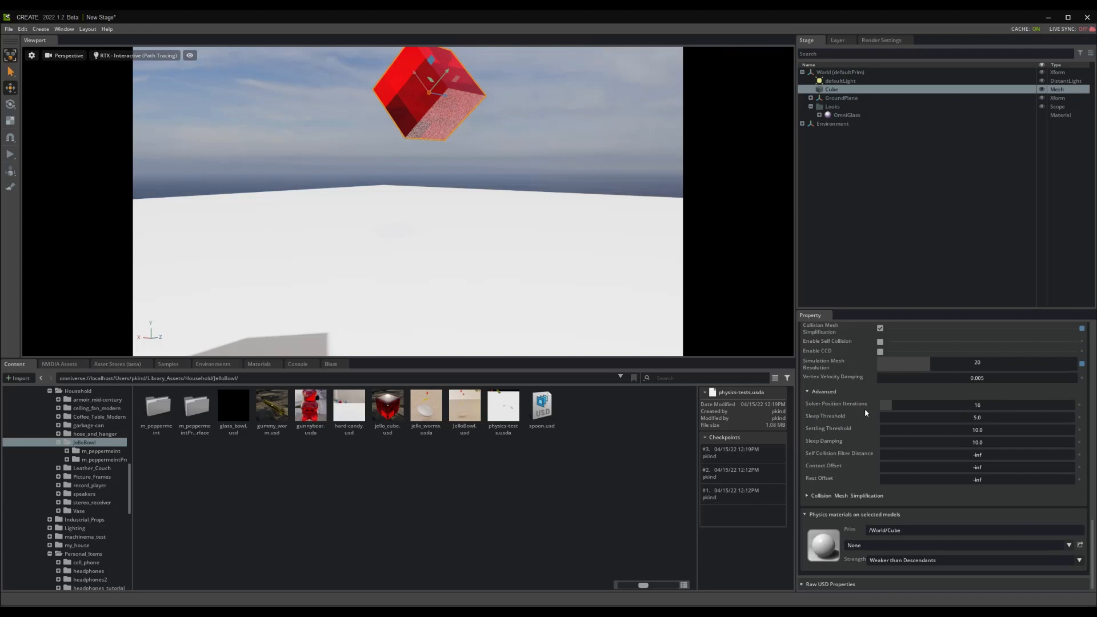
left_click(8, 156)
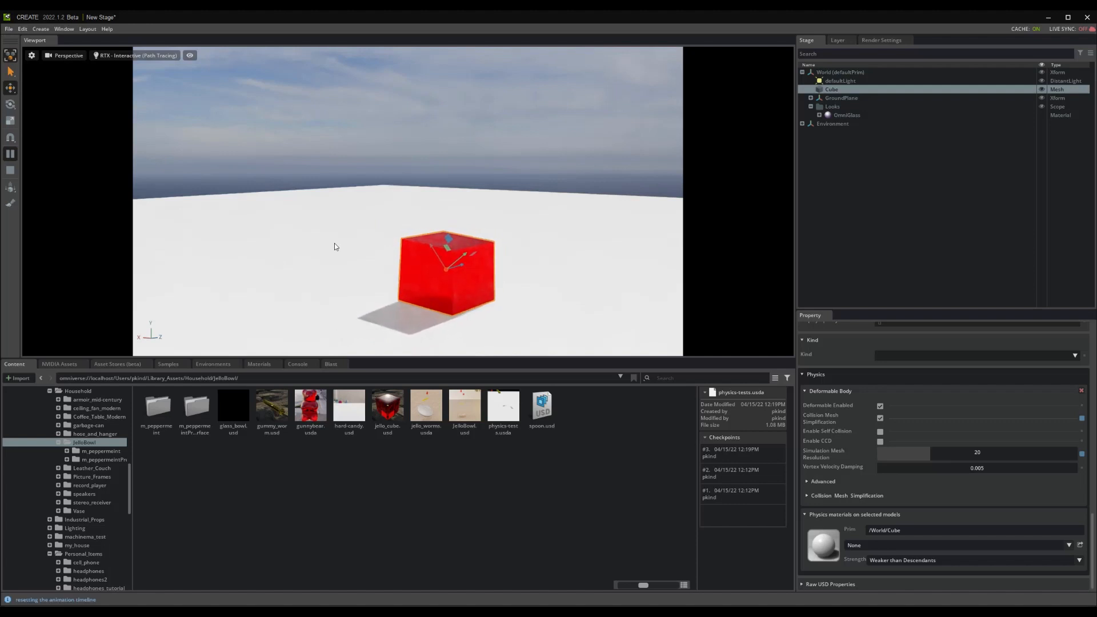
left_click(8, 172)
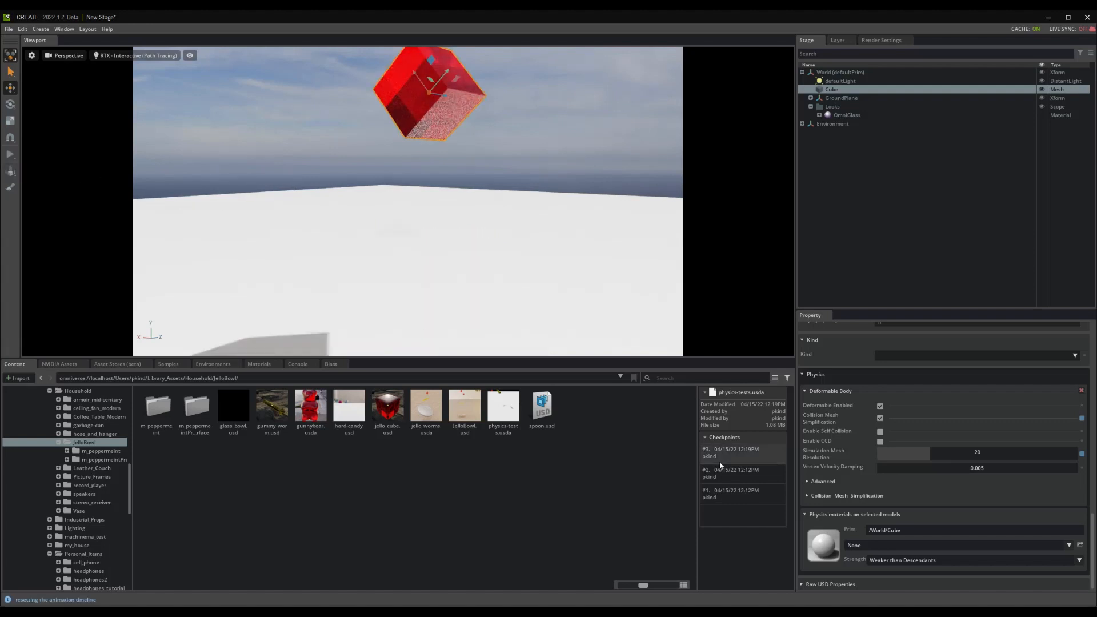
- Set the cube's solver position iterations to 106 and run the drop simulation
left_click(807, 482)
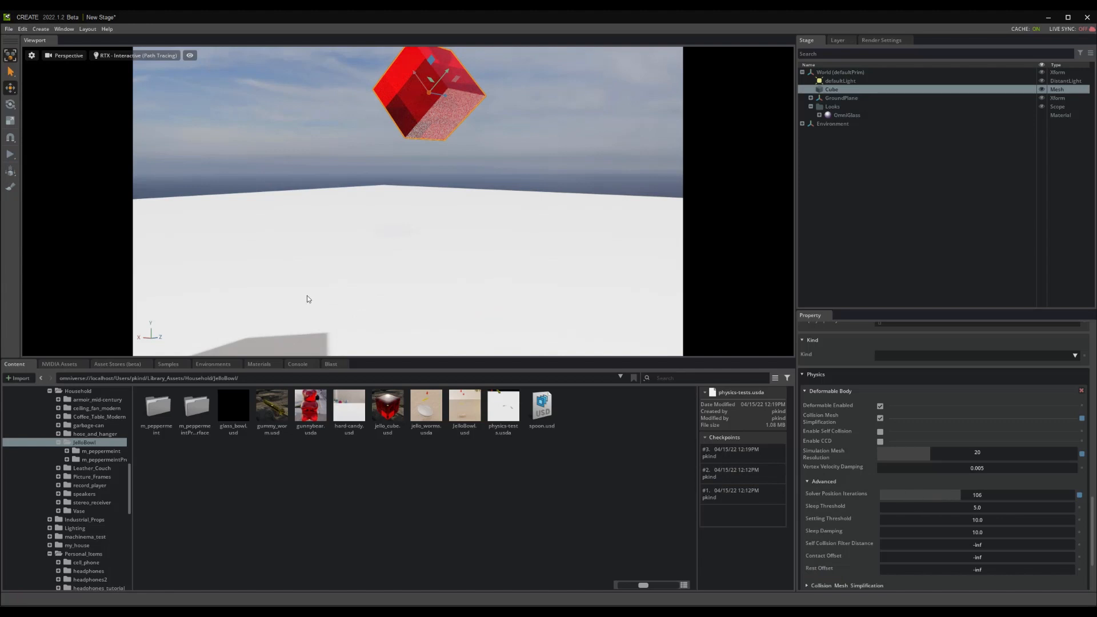
left_click(7, 156)
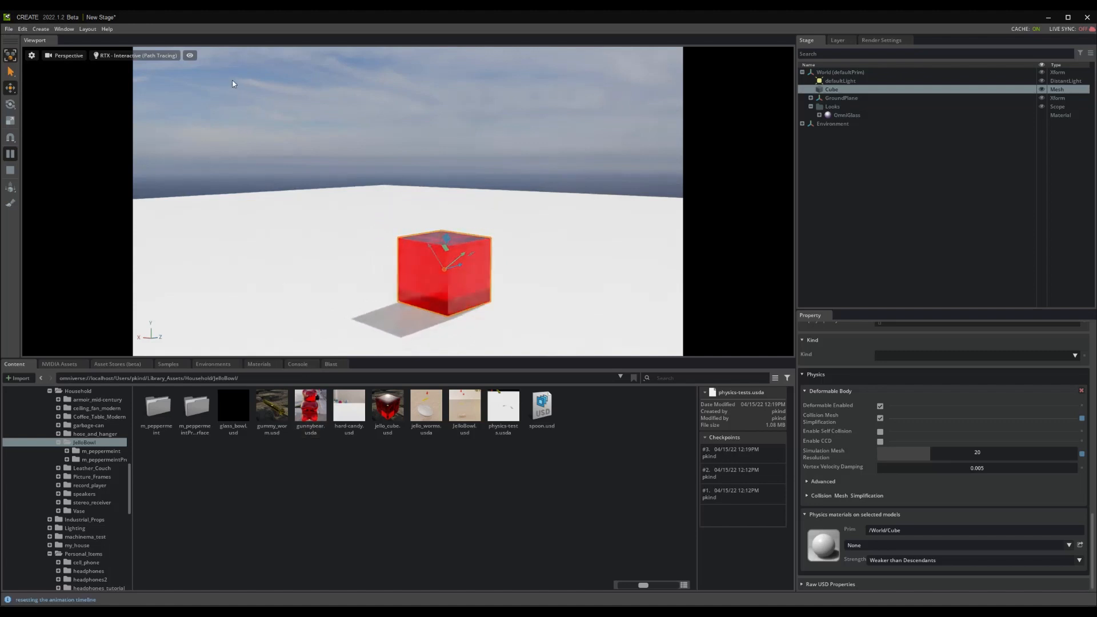
- Expand and examine the deformable body's advanced and collision mesh simplification settings
left_click(812, 481)
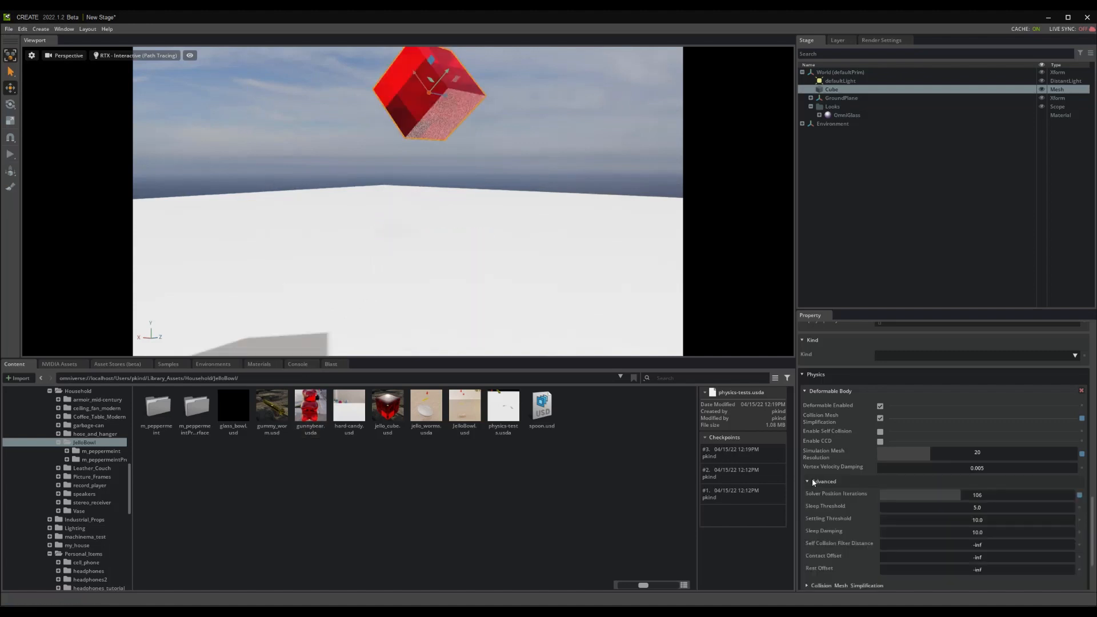
scroll(813, 482, "down", 3)
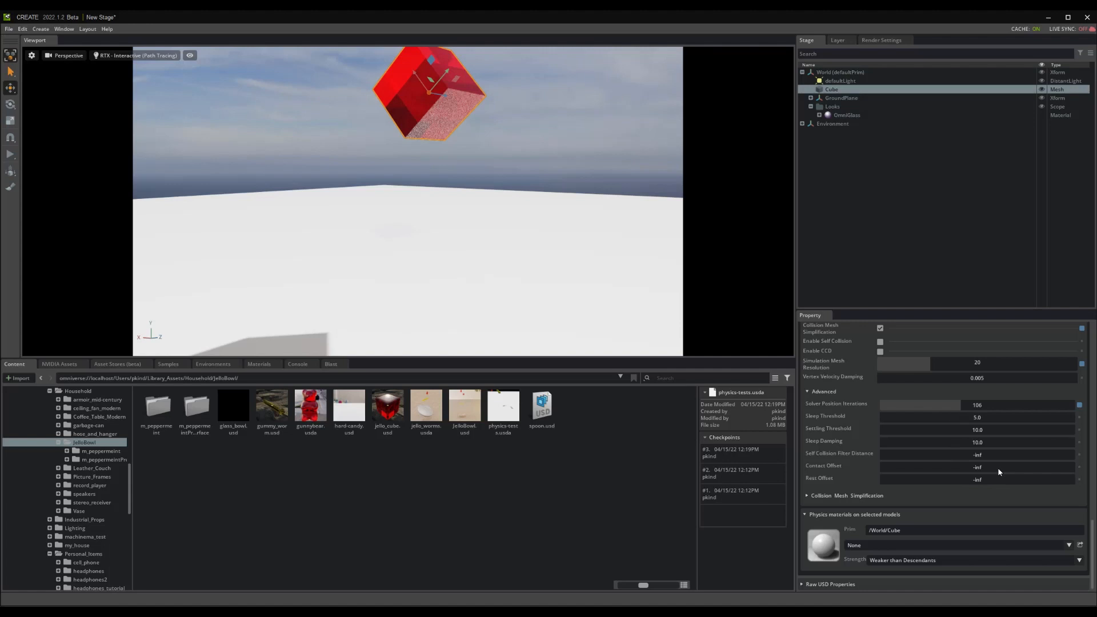
left_click(820, 496)
scroll(857, 480, "down", 1)
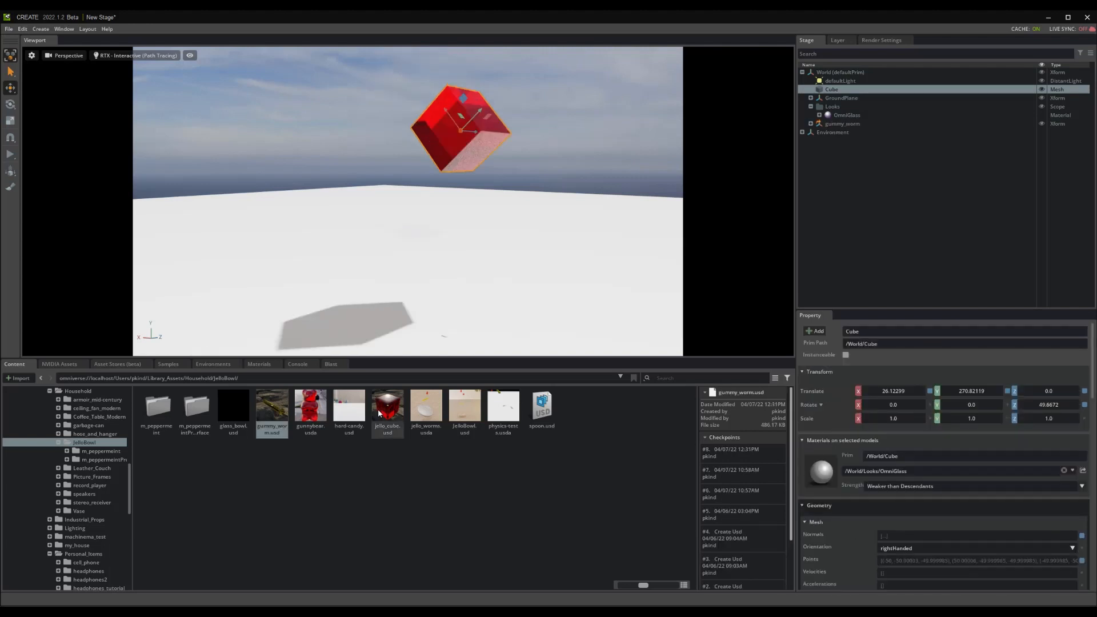
- Create cylinder, sphere and torus meshes, placing them above the ground plane around the red cube
left_click(41, 28)
mouse_move(49, 38)
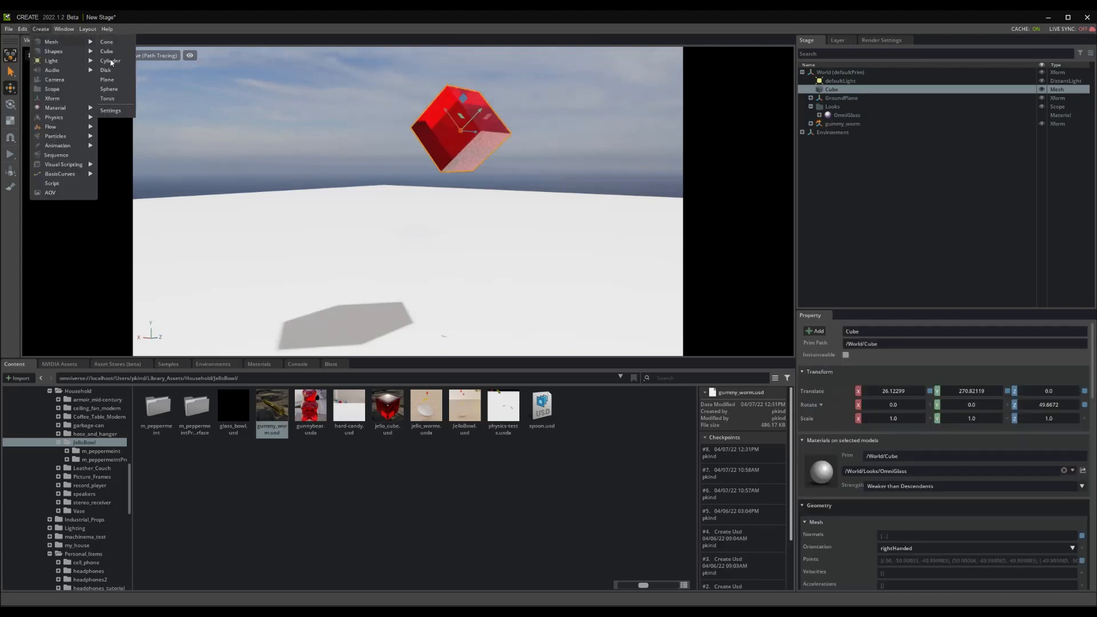
left_click(114, 59)
left_click(41, 29)
left_click(109, 89)
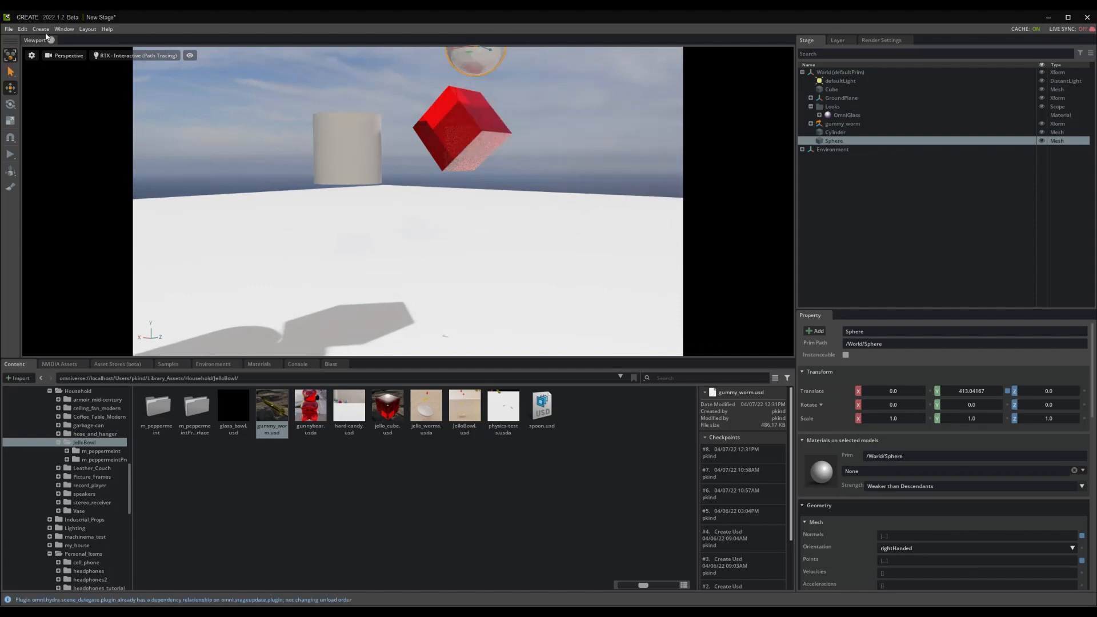
left_click(41, 28)
left_click(107, 98)
- Add Deformable Body physics with a simulation mesh resolution of 26 to the cylinder, sphere and torus, and run the simulation
left_click(41, 29)
right_click(399, 67)
mouse_move(426, 92)
mouse_move(486, 130)
left_click(547, 192)
left_click(11, 154)
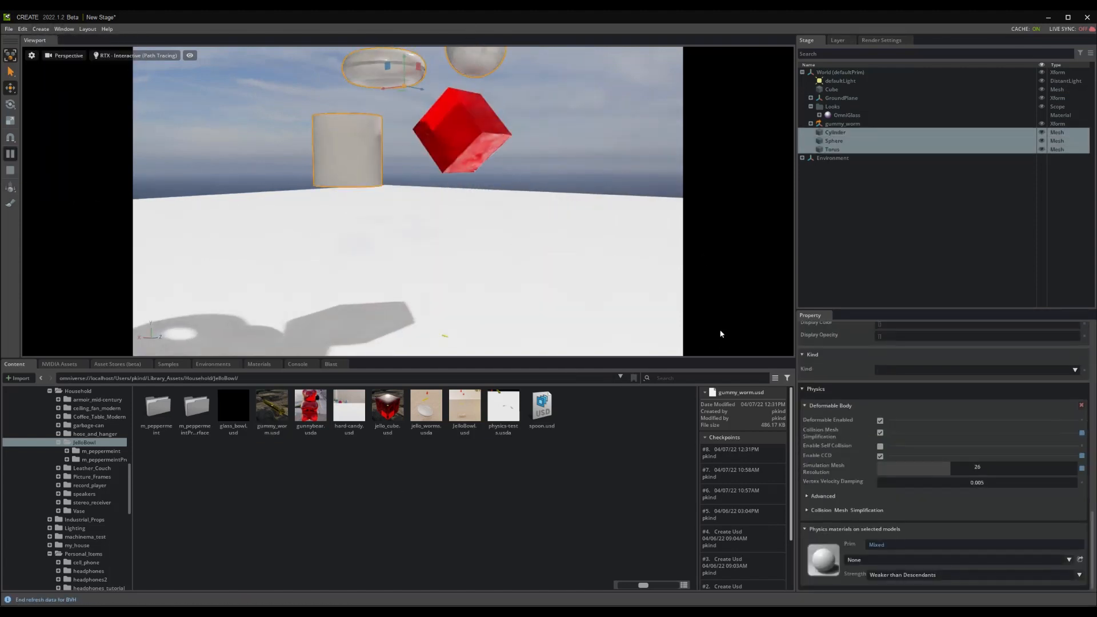
left_click(701, 350)
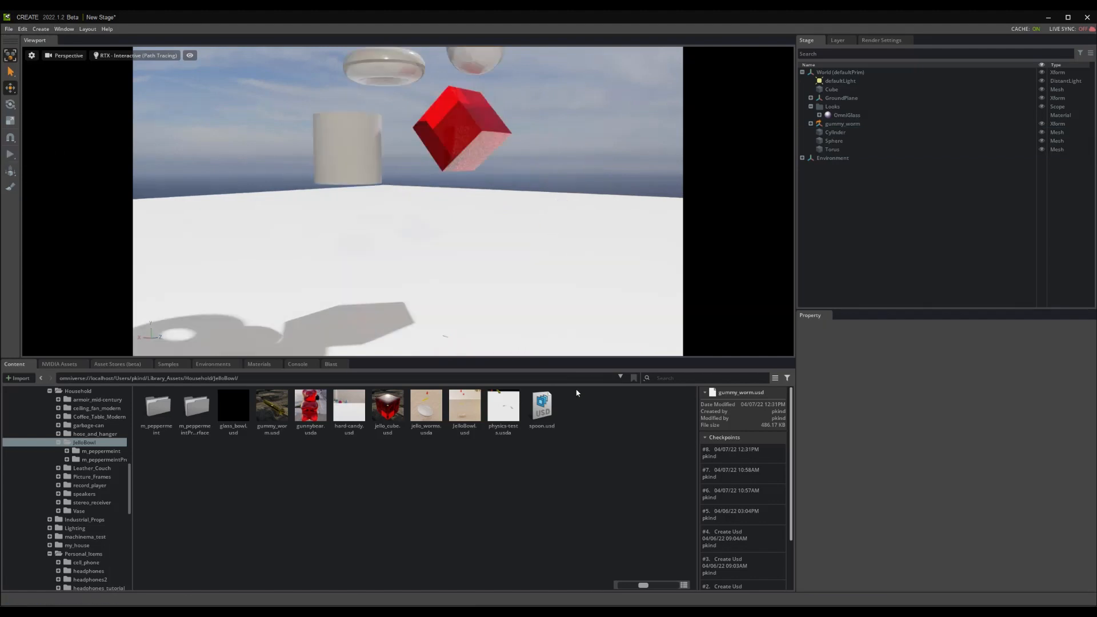
- Search the asset stores for "candy" and browse the available models
left_click(108, 365)
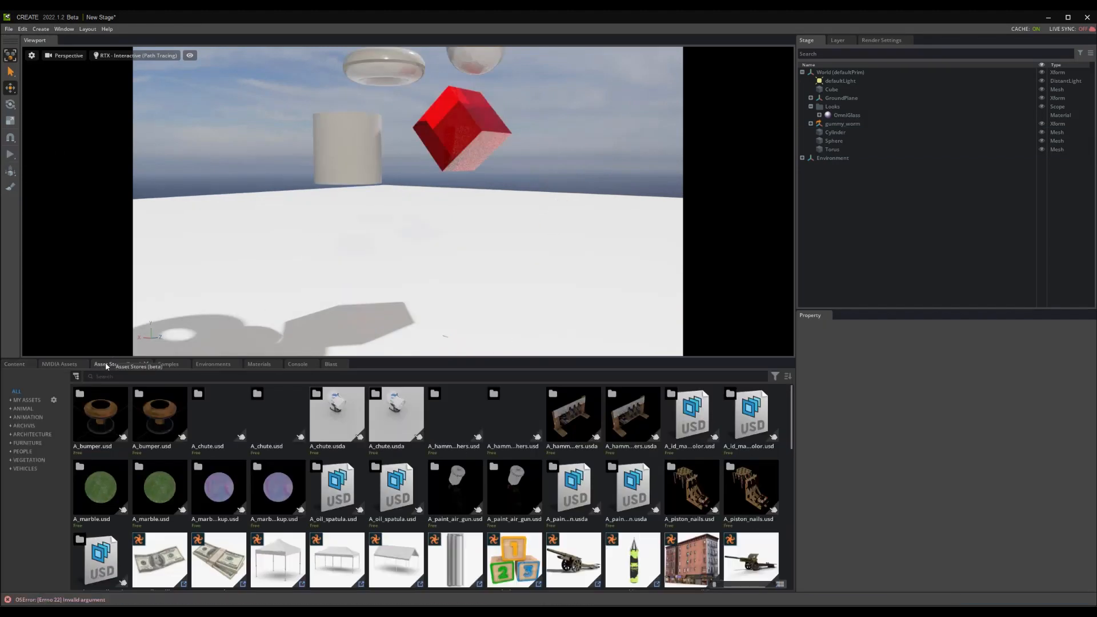
left_click(104, 377)
type("candy")
key("Return")
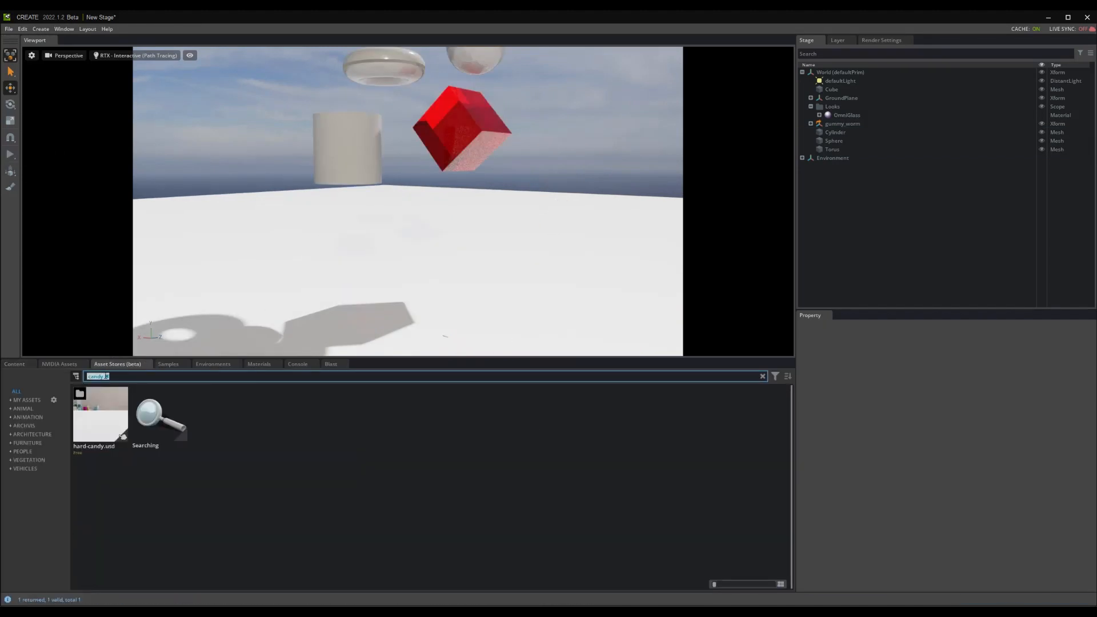
scroll(321, 444, "down", 10)
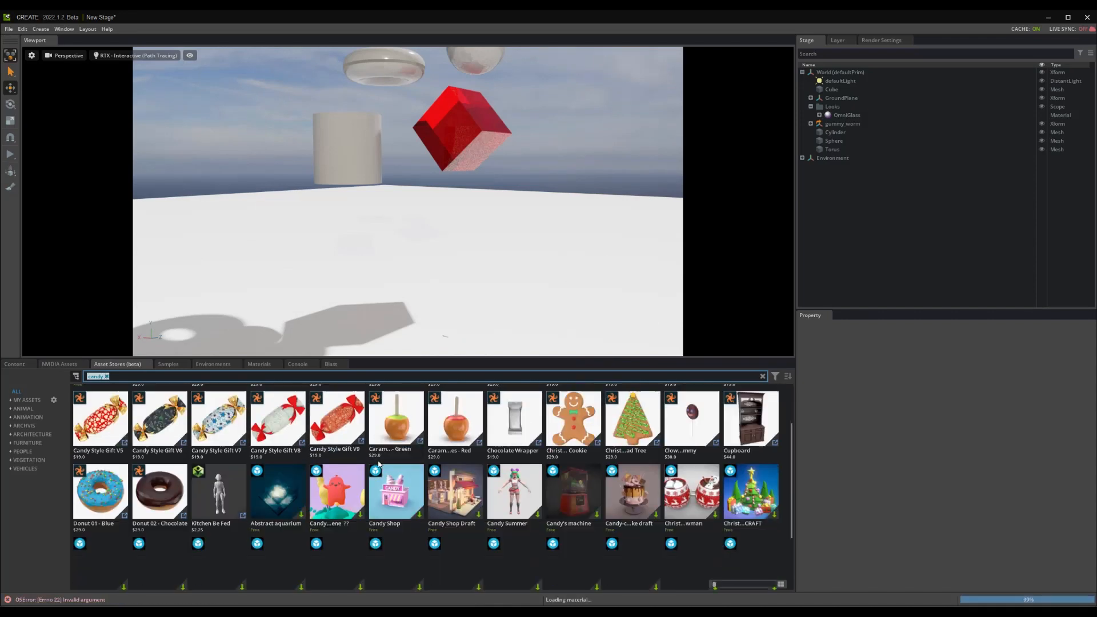
scroll(380, 464, "down", 8)
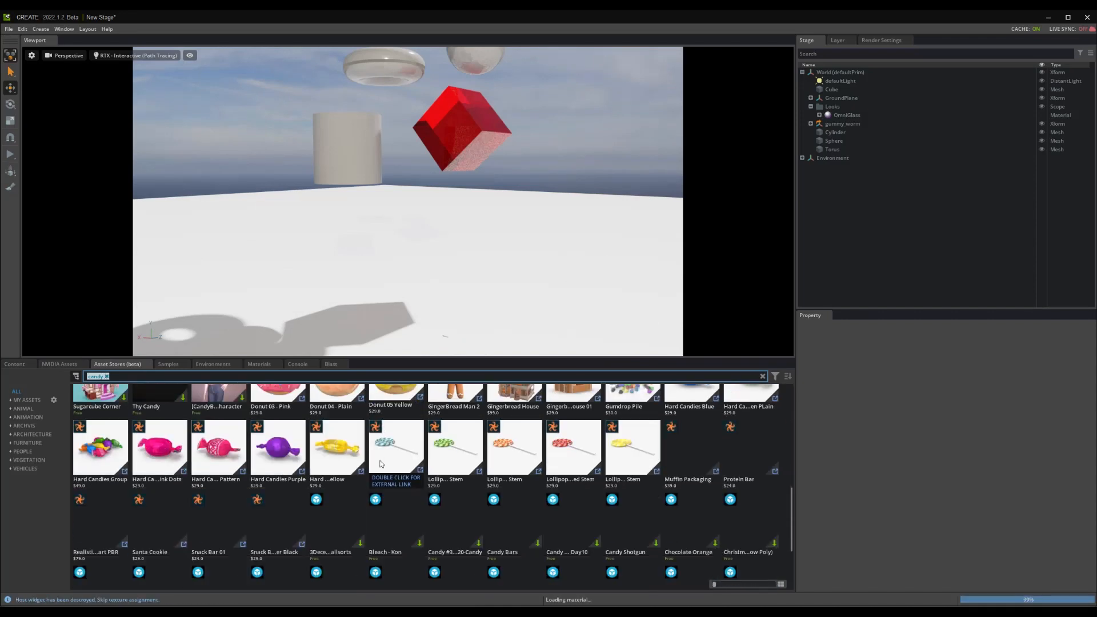
scroll(381, 464, "down", 6)
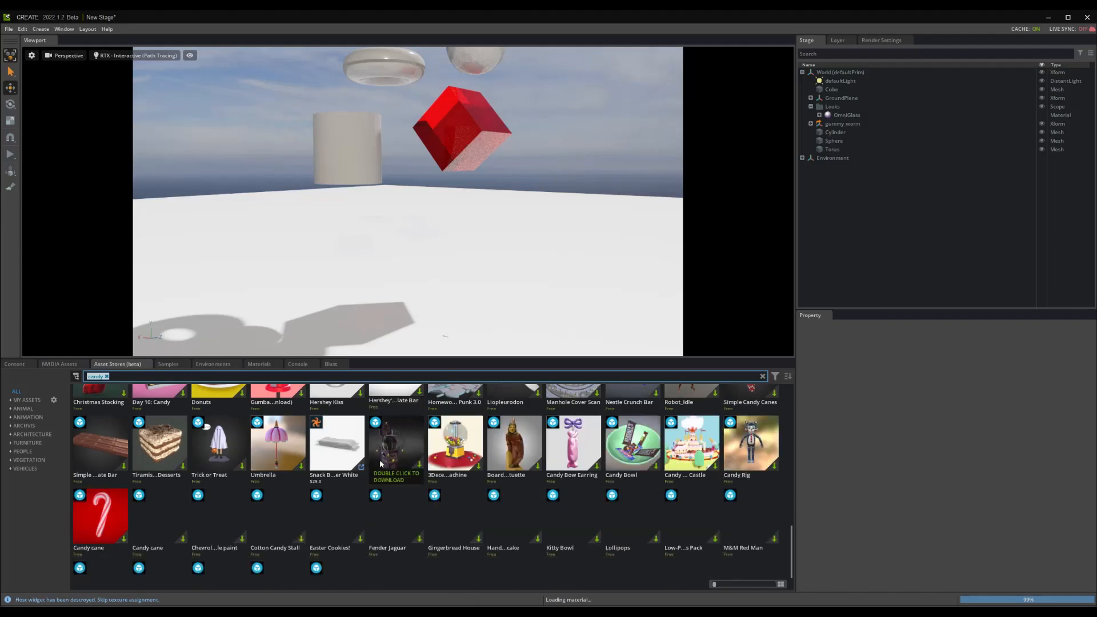